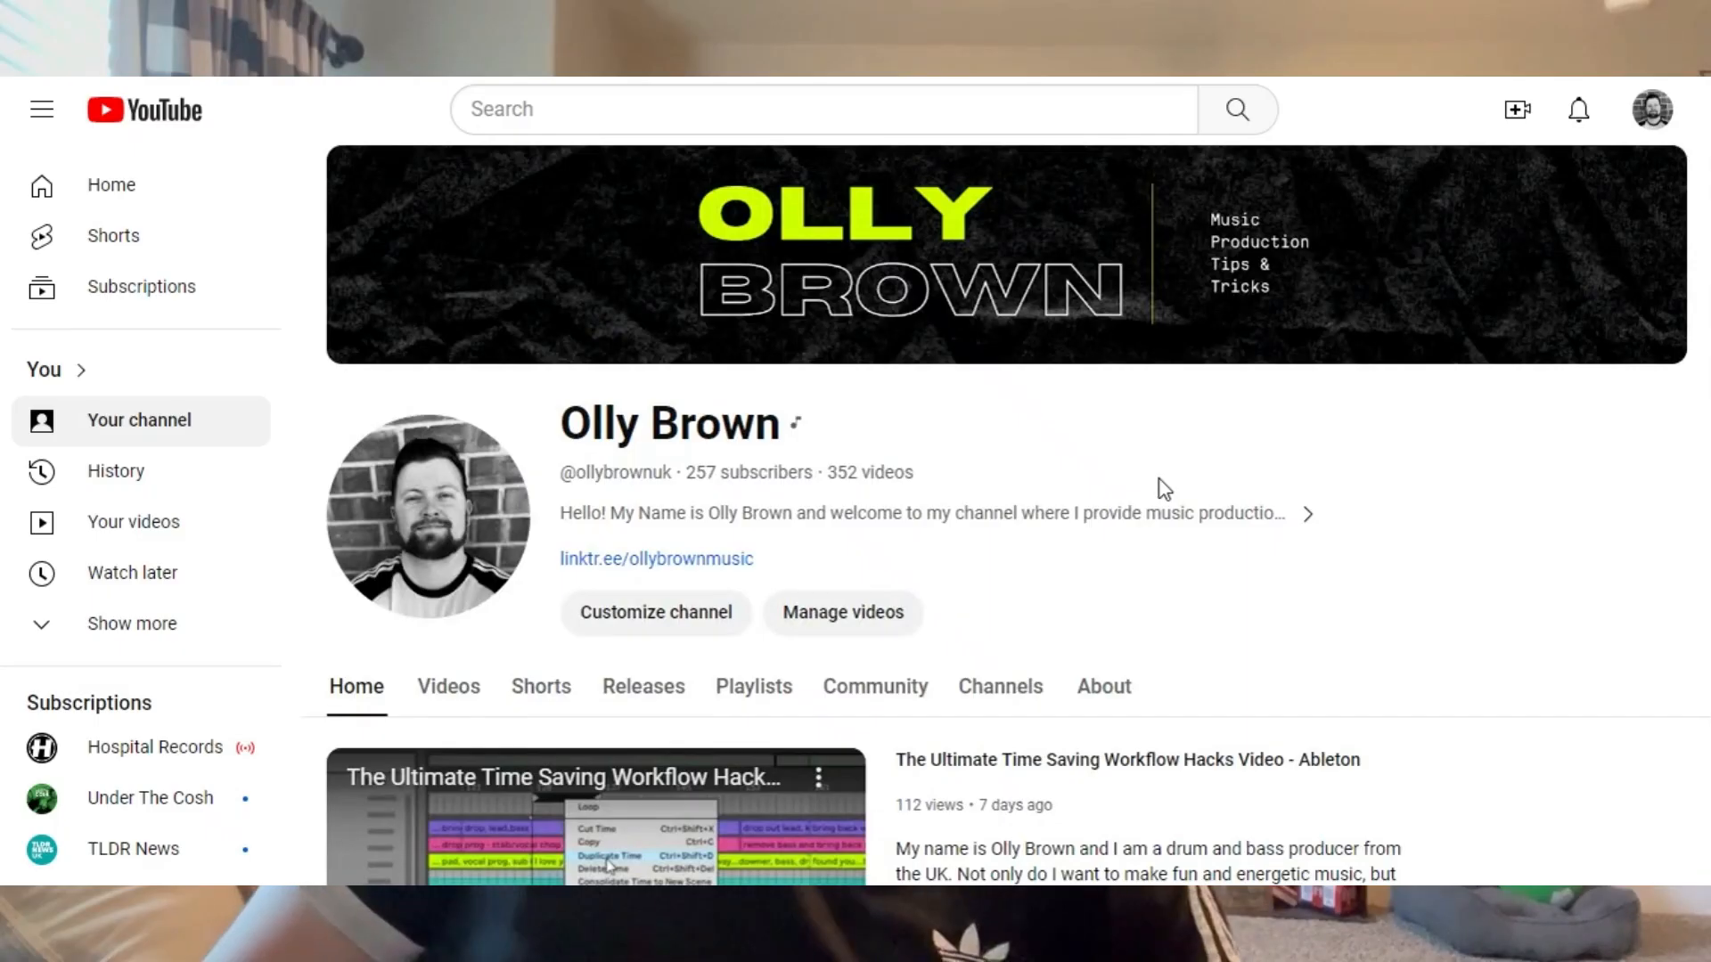
Browse the video rows on the YouTube channel's home page and open its Shorts
scroll(1160, 486, "down", 5)
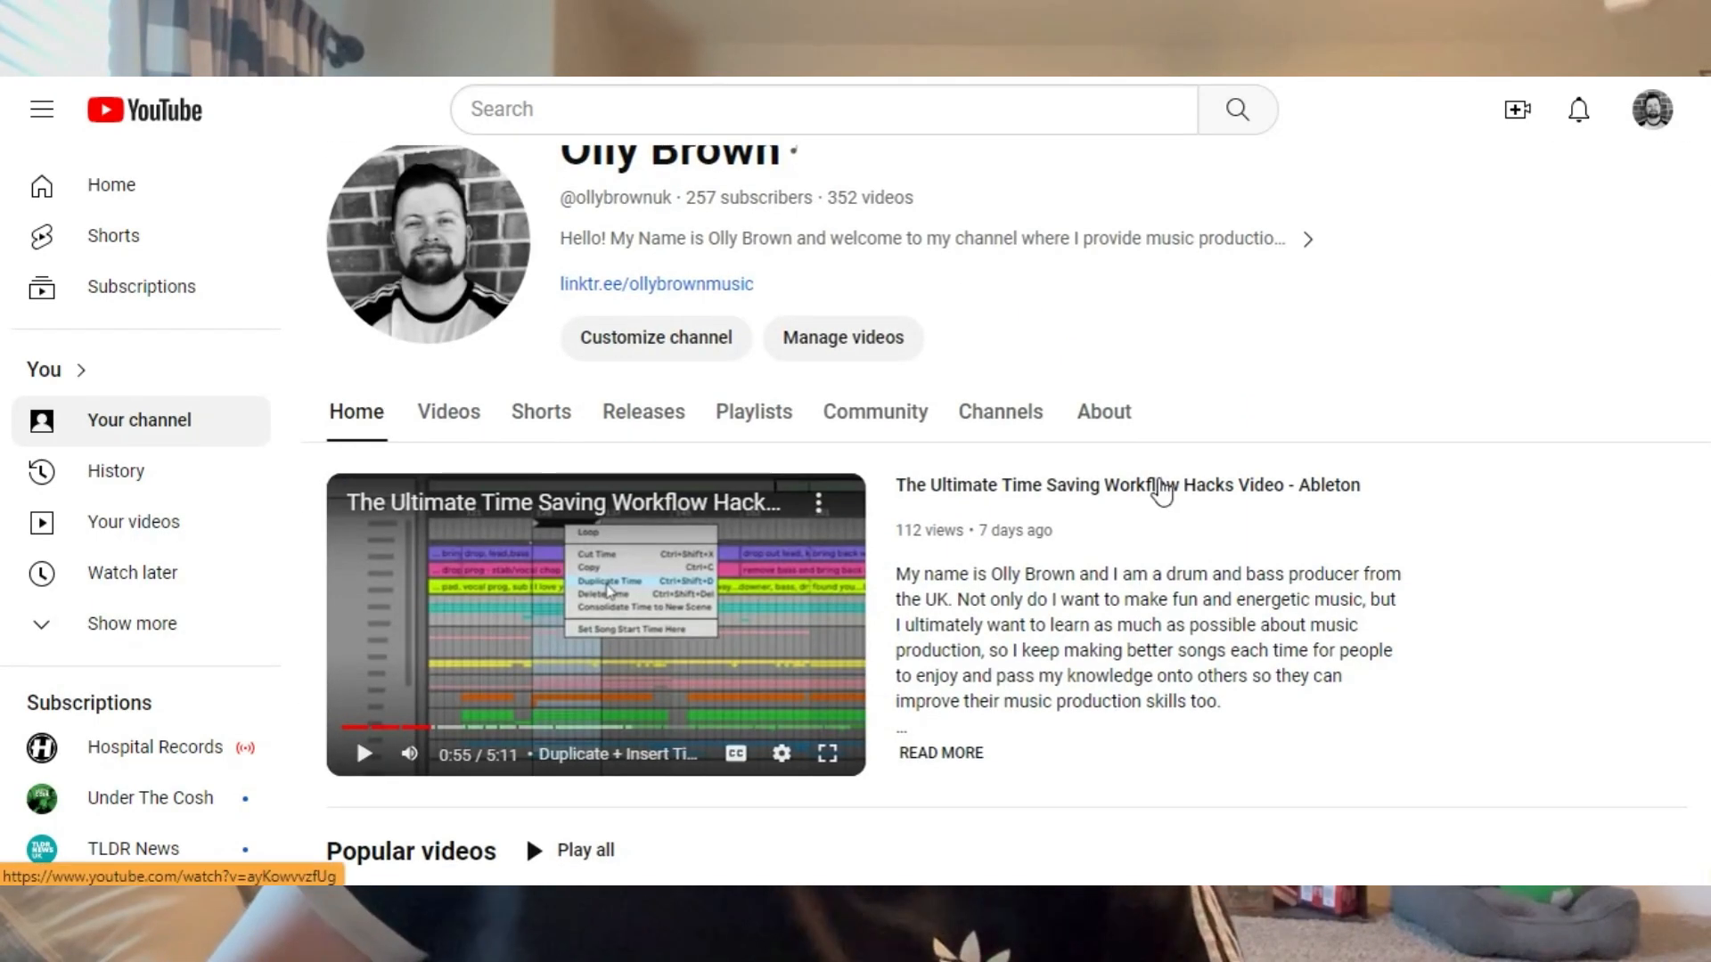
scroll(1158, 482, "down", 3)
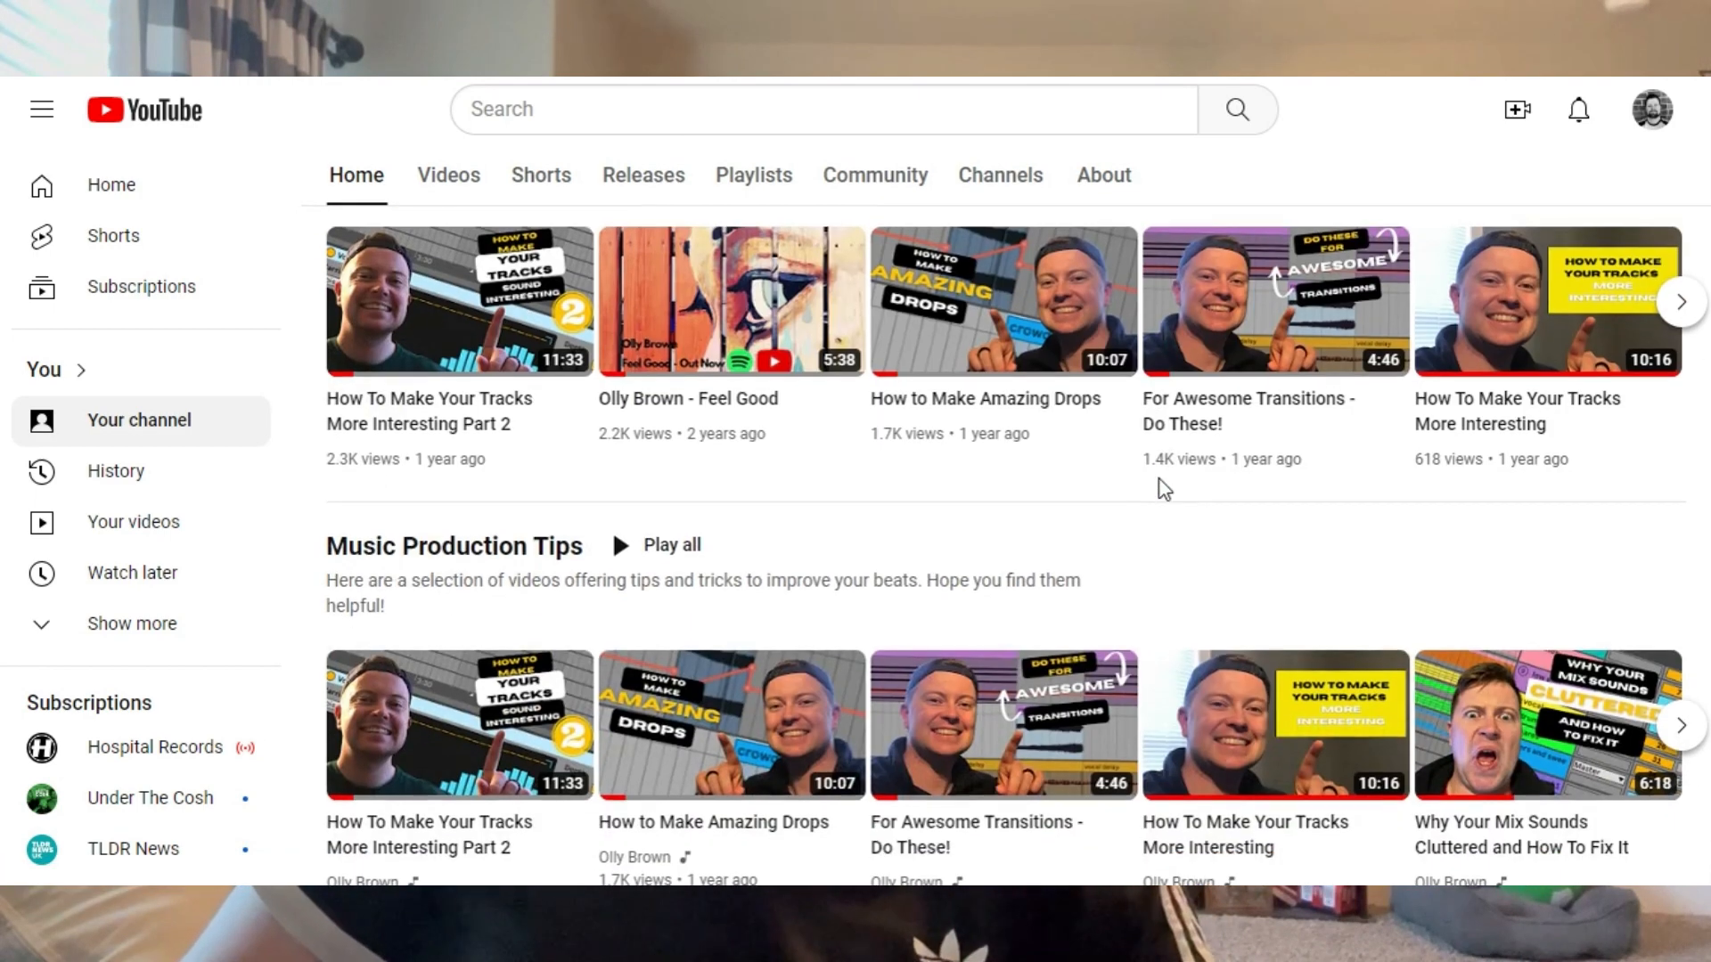
left_click(541, 175)
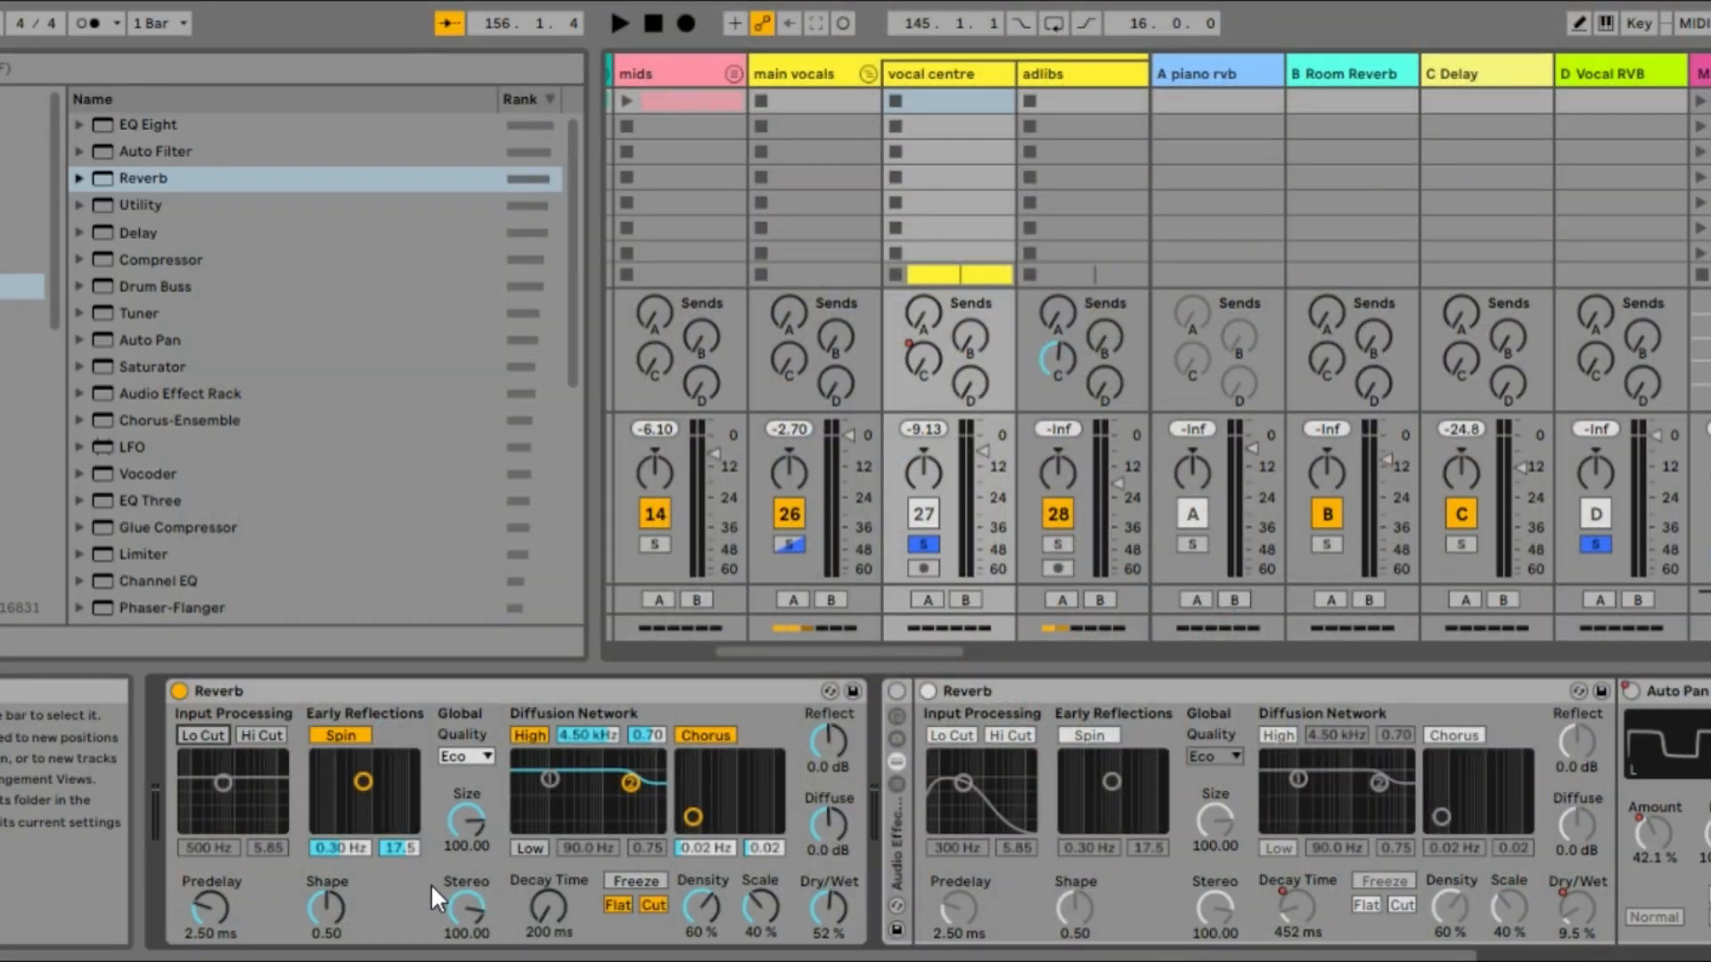
Enable the low cut and high cut filters in the active Reverb's input processing on the vocal centre track
left_click(467, 761)
left_click(454, 761)
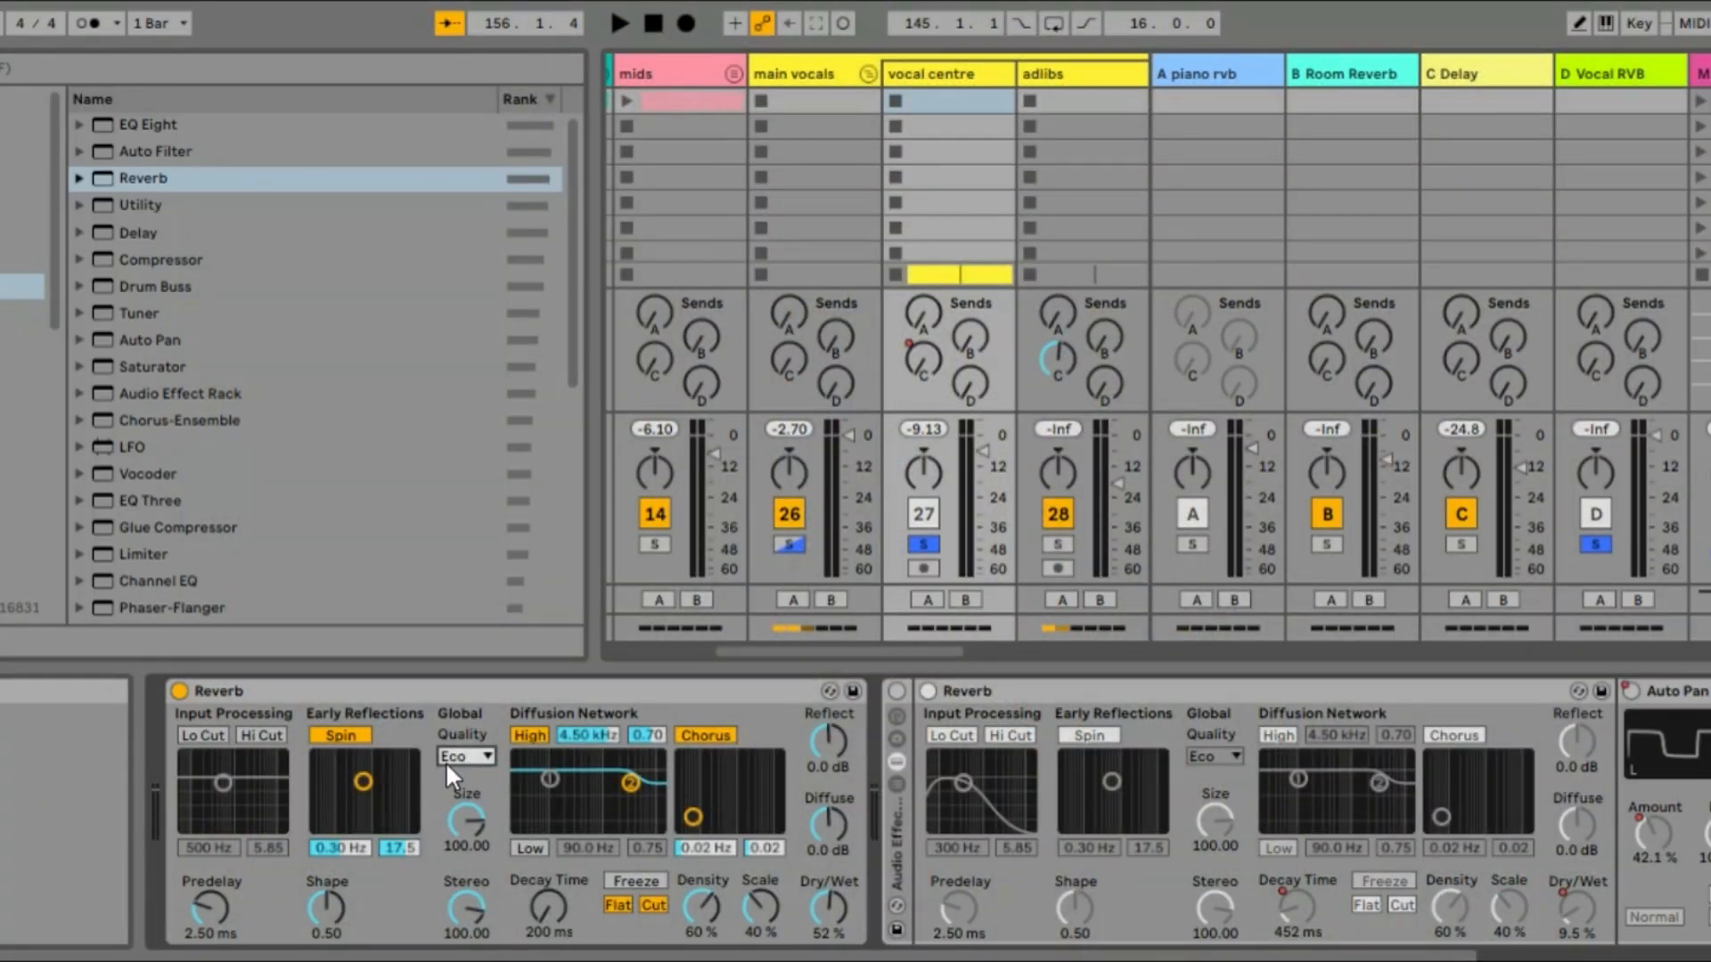
left_click(204, 735)
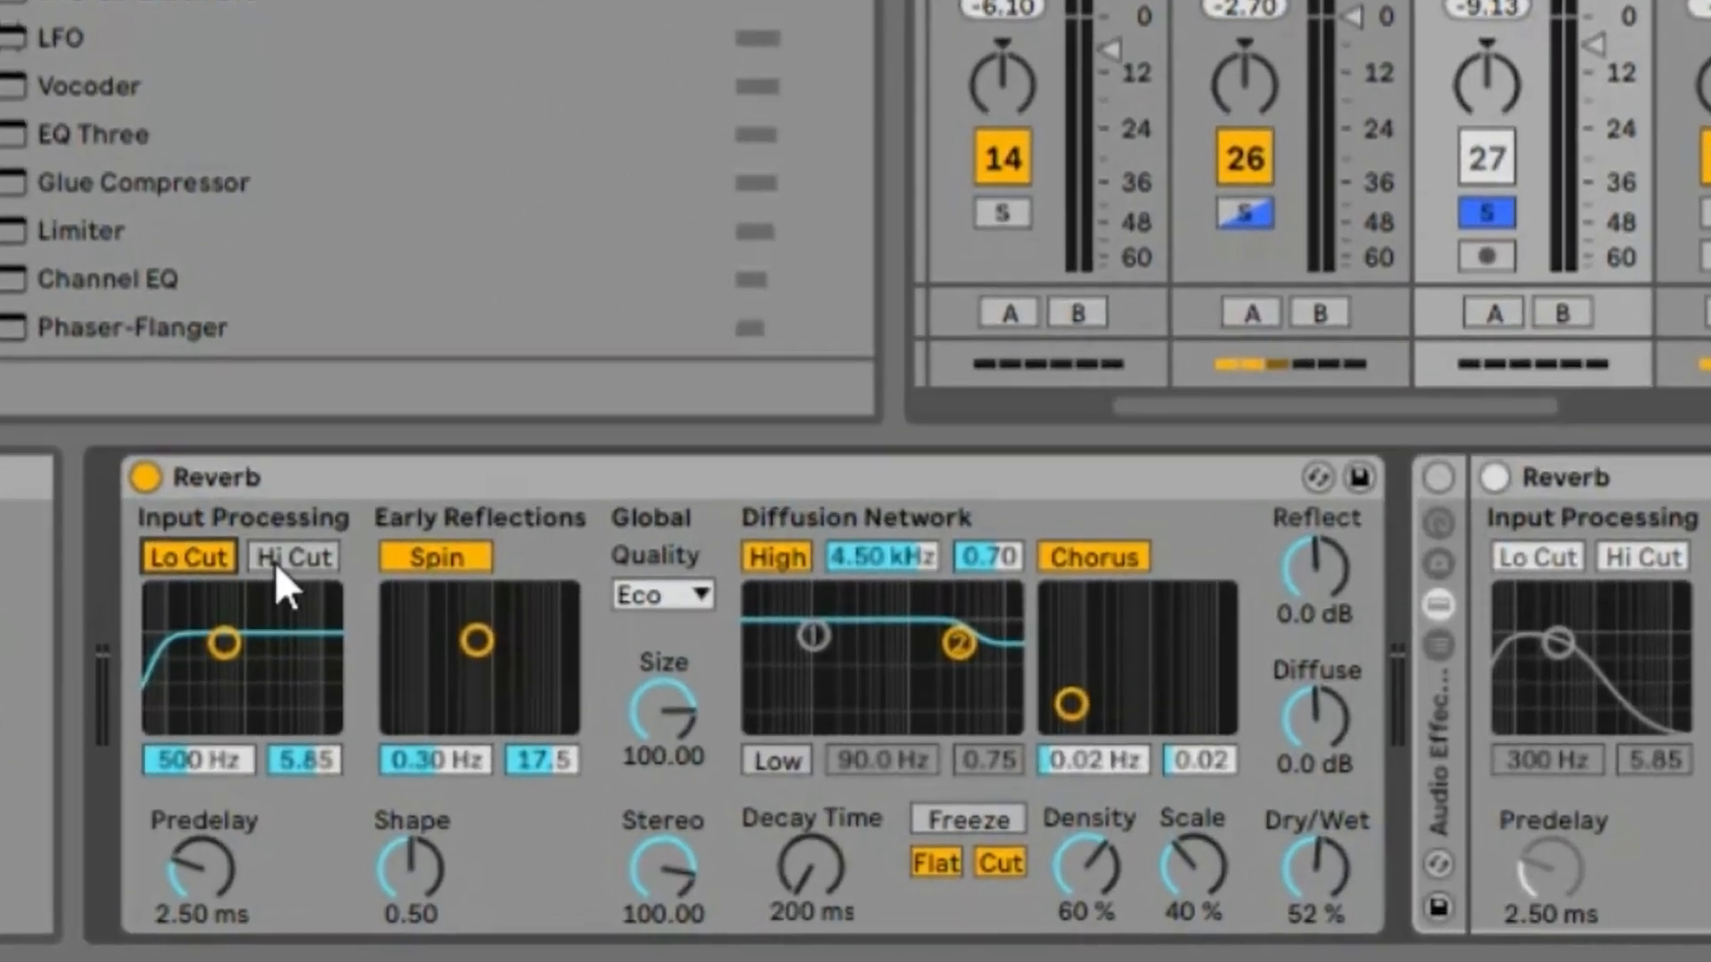
left_click(277, 562)
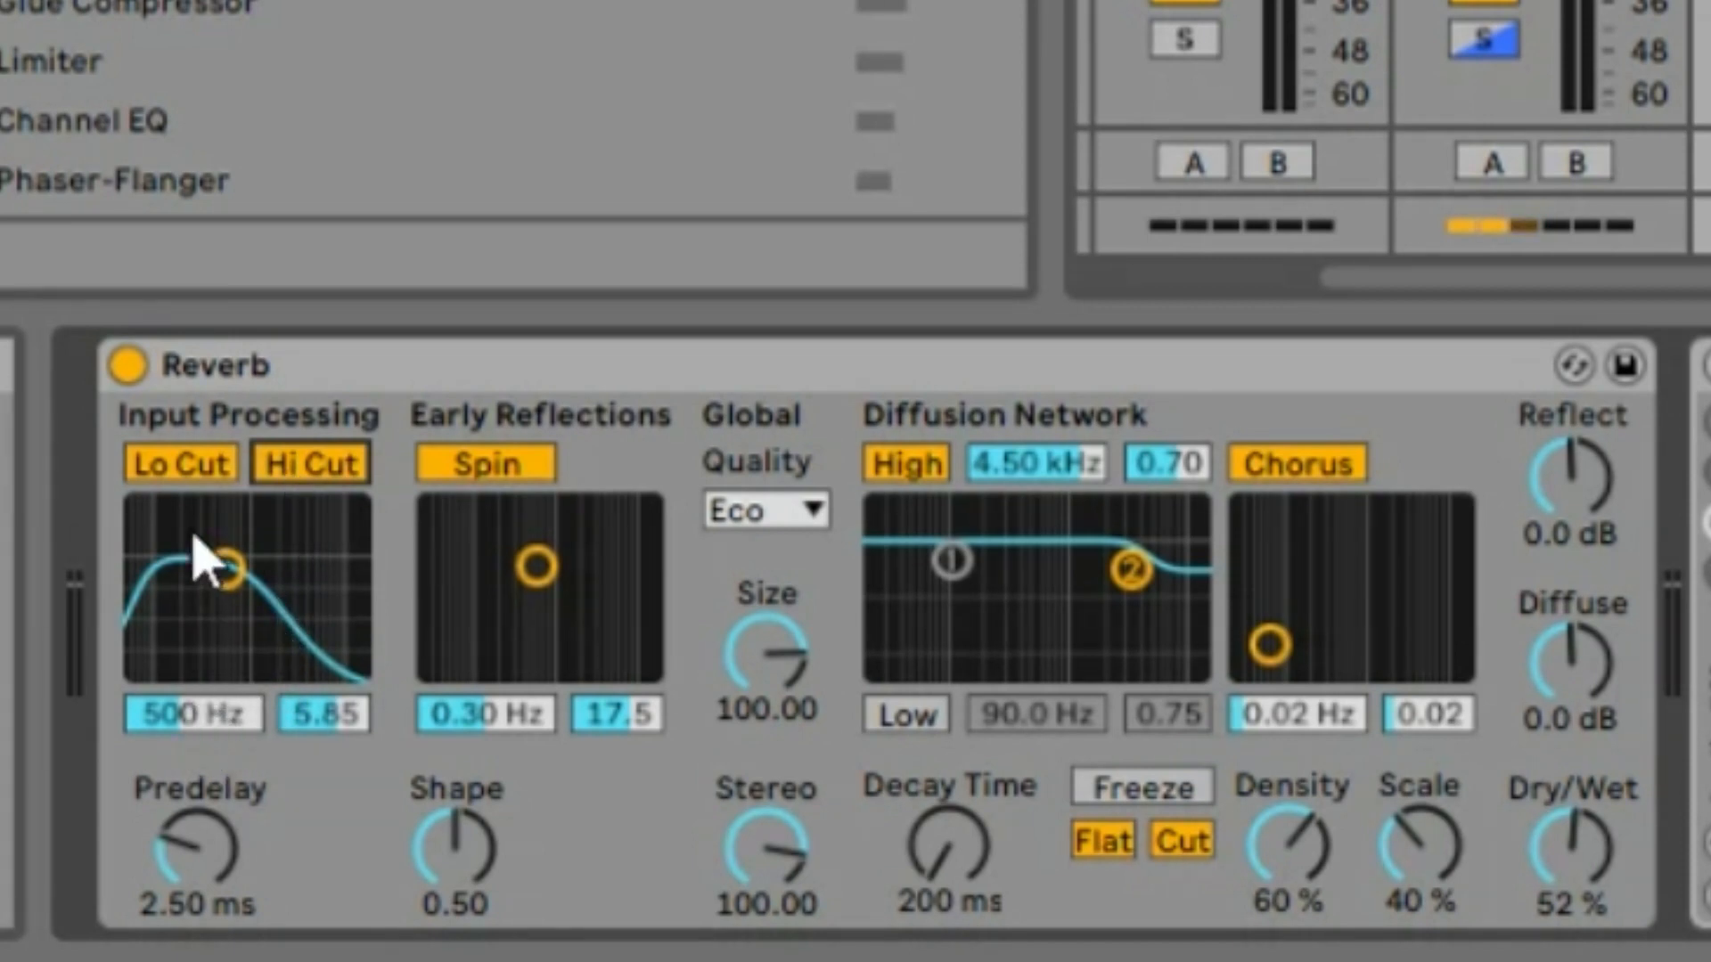
Set the Reverb's input filter frequency to 300 Hz and bandwidth to 4, and raise its decay time
left_click(193, 726)
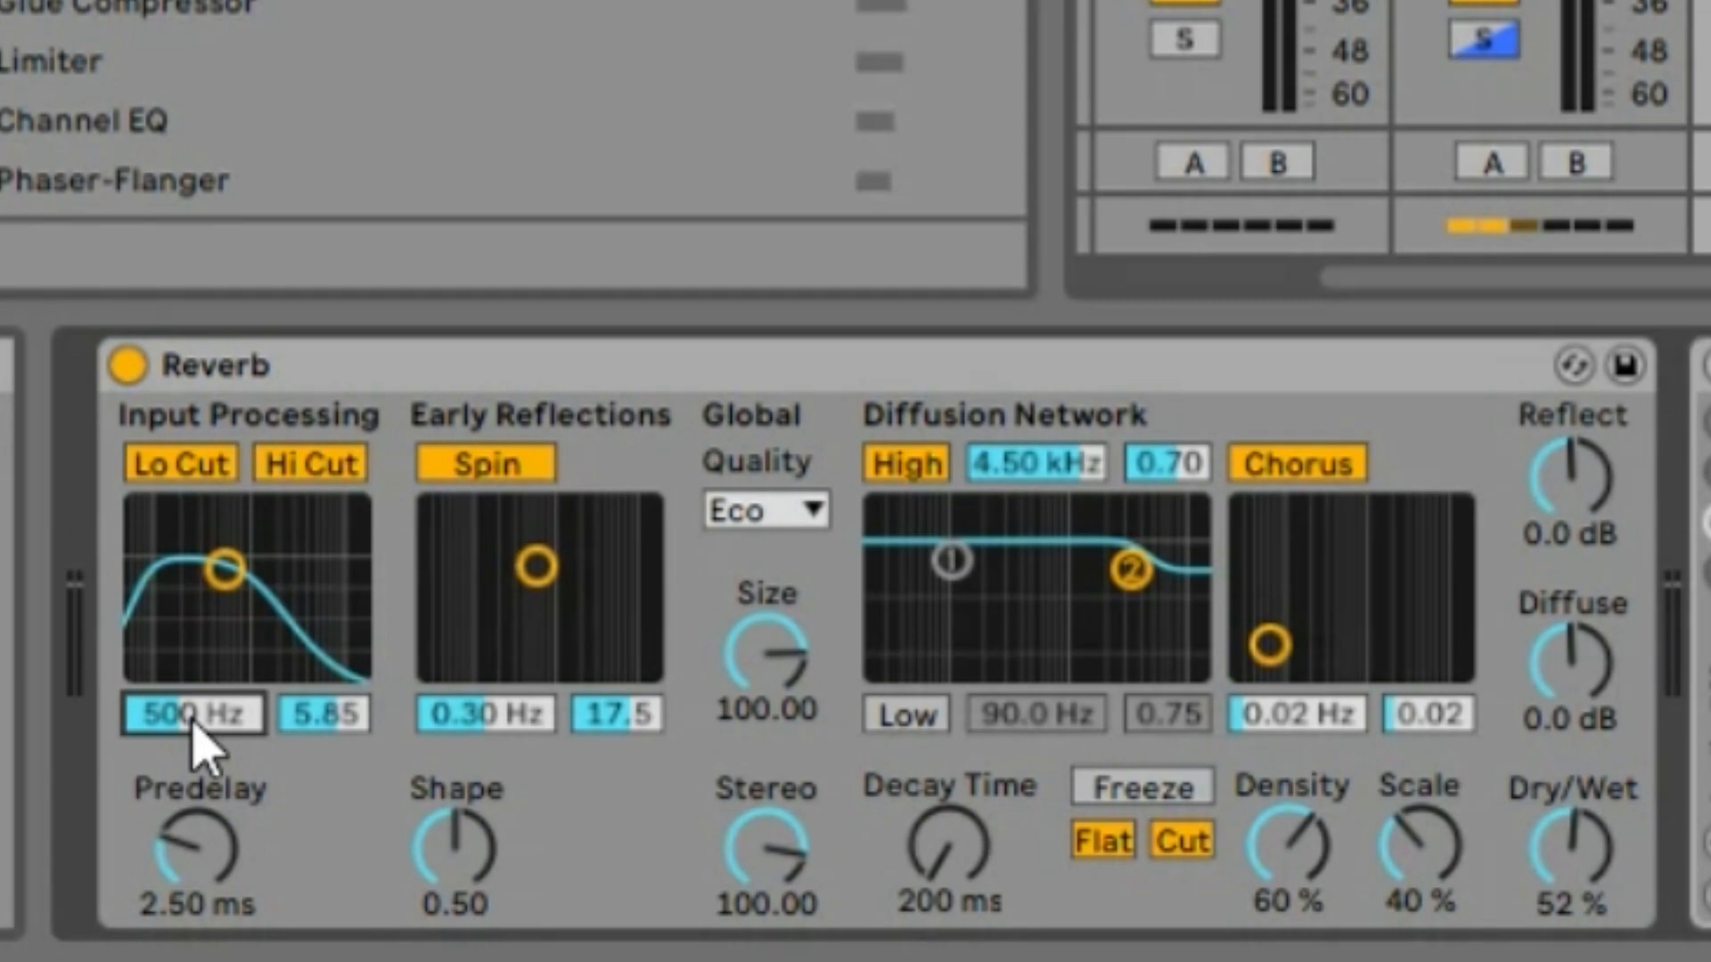
type("300")
key("Return")
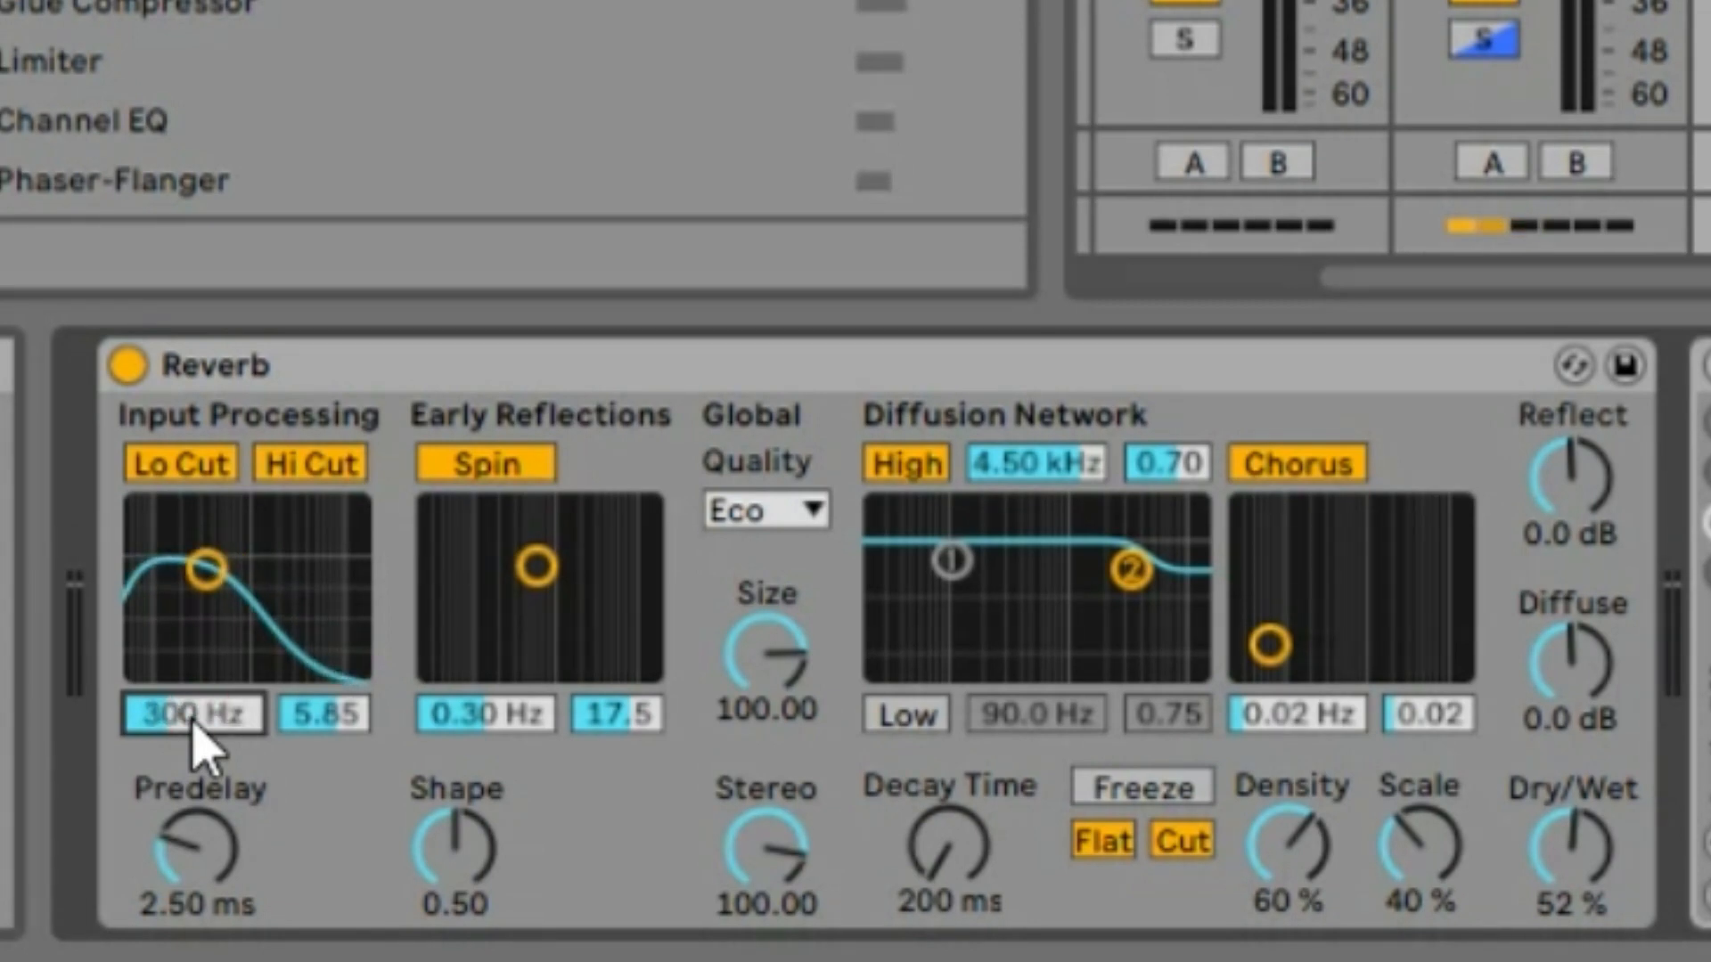
left_click(332, 728)
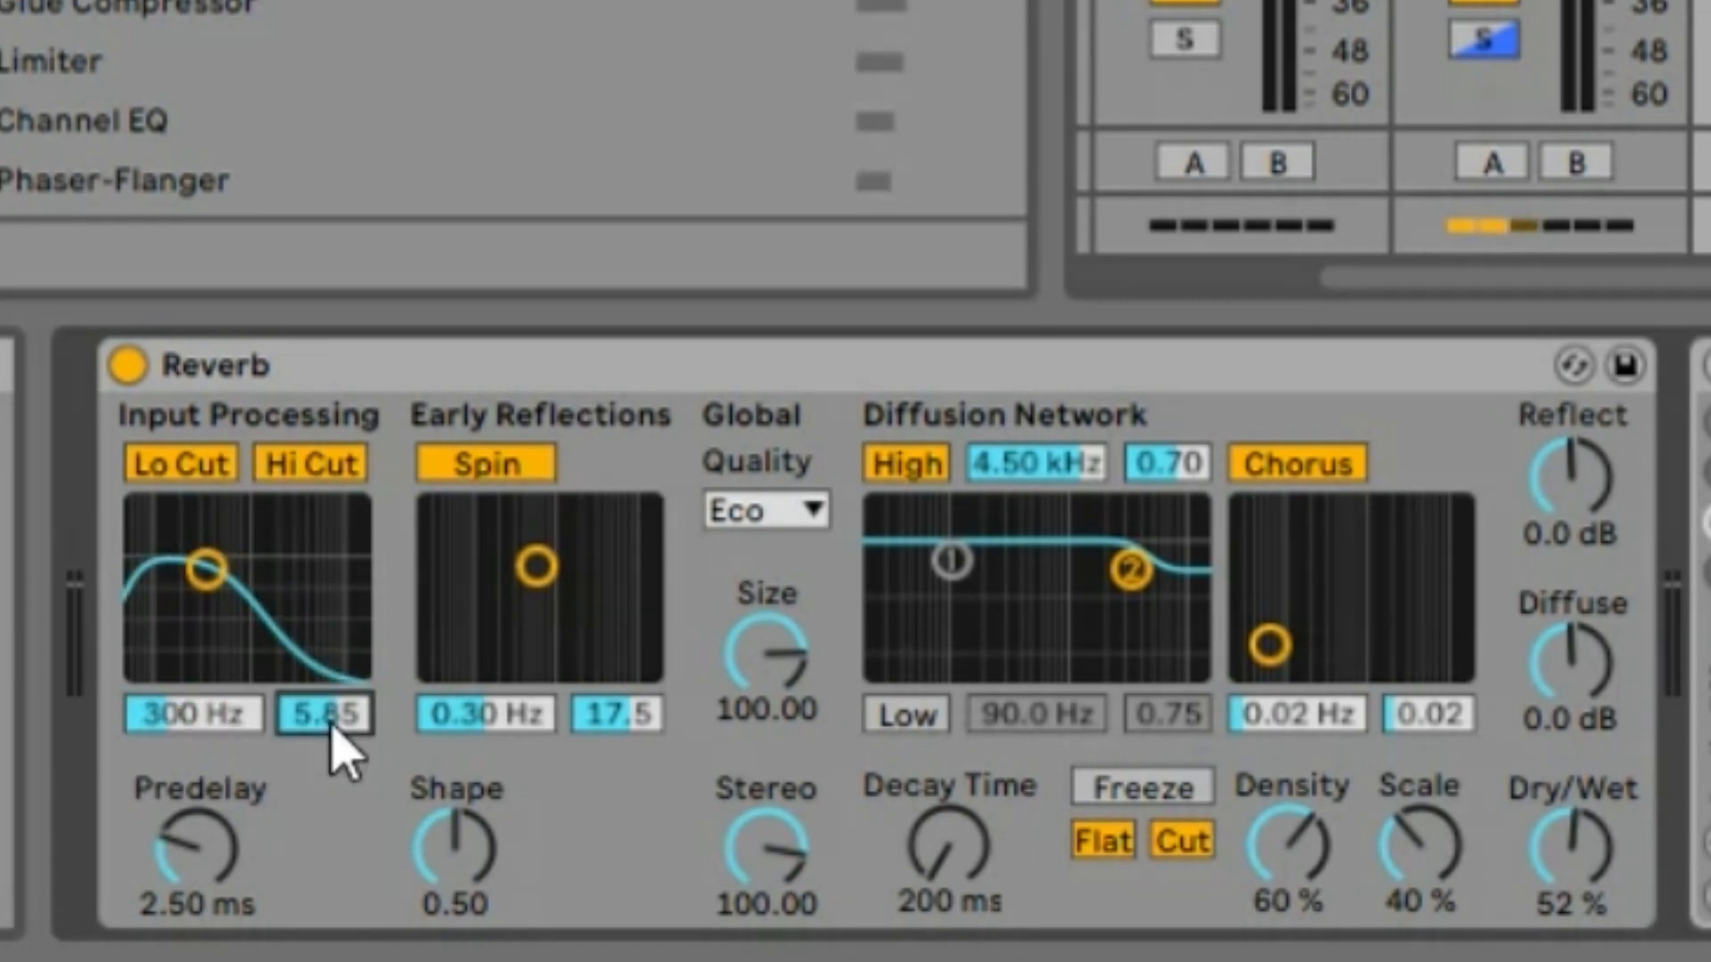
type("9")
key("Return")
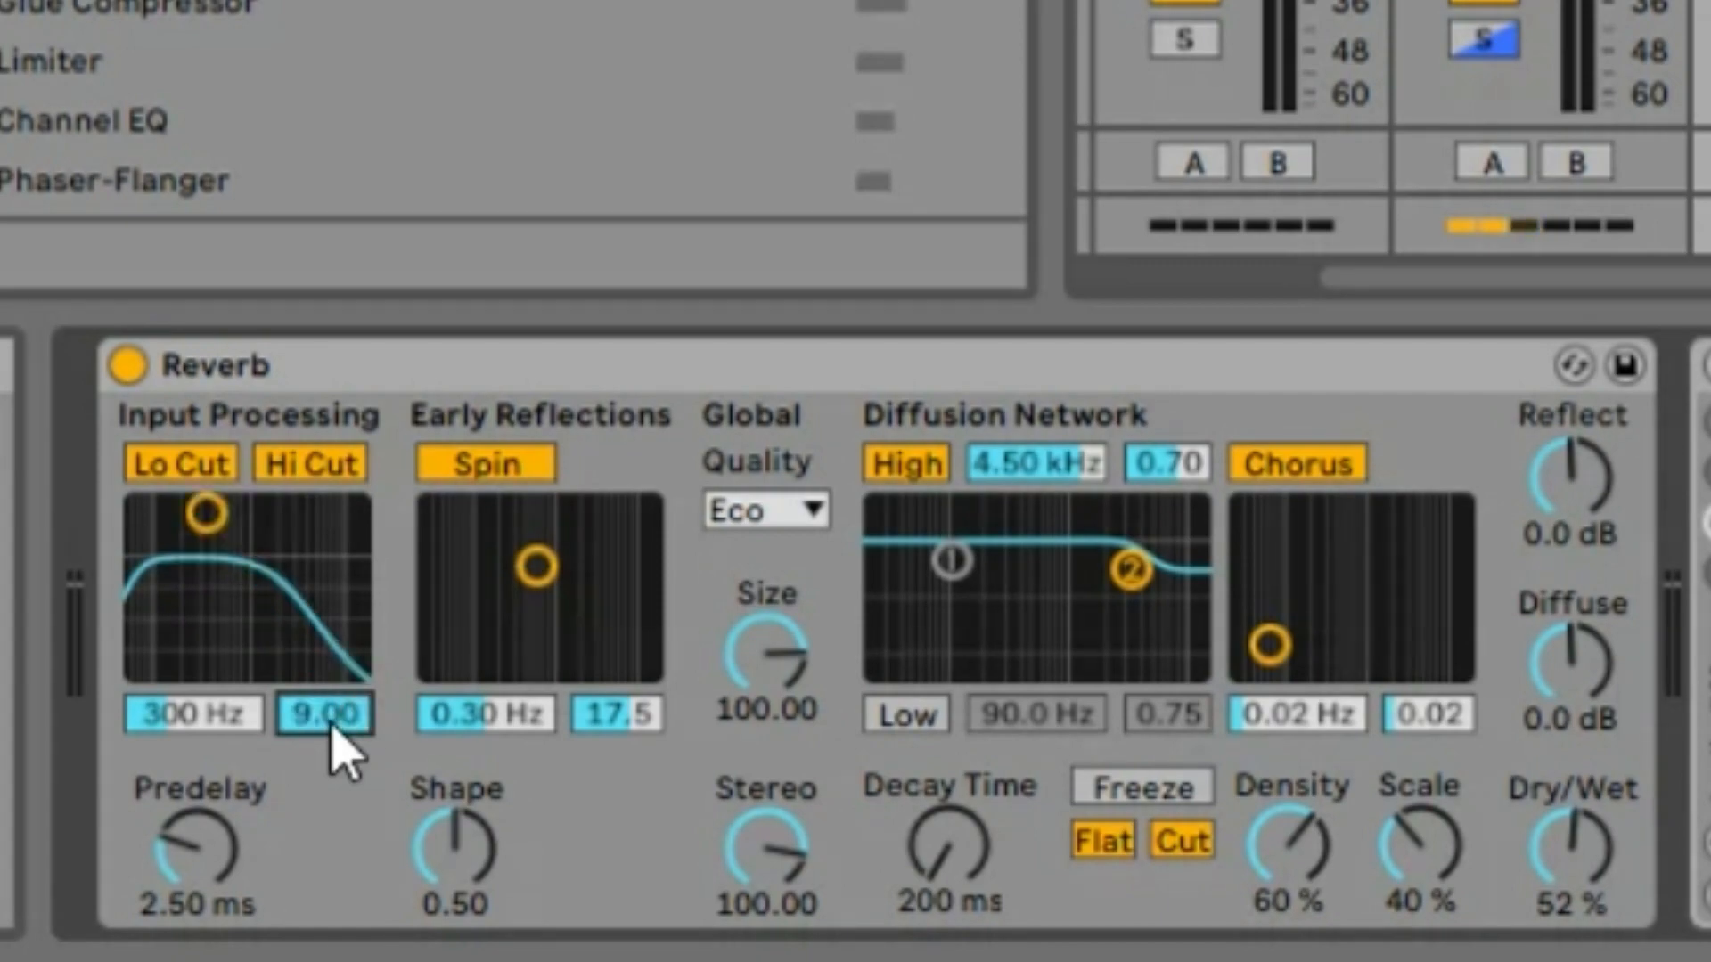
type("4")
key("Return")
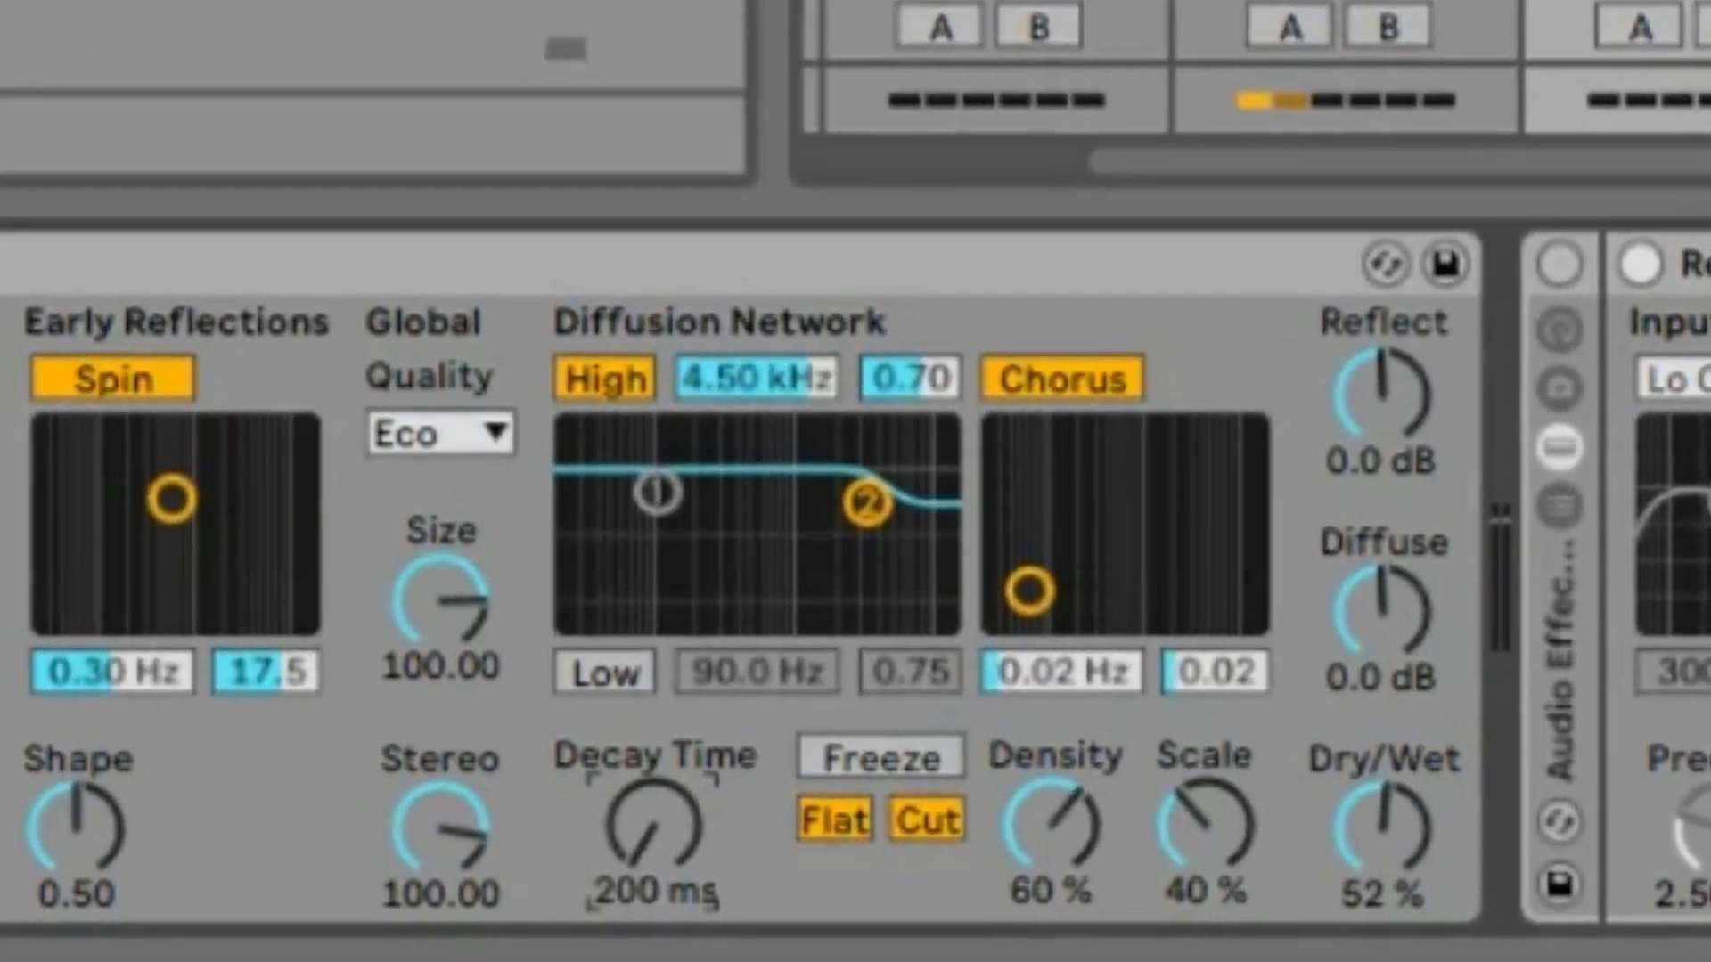
left_click_drag(655, 825, 655, 737)
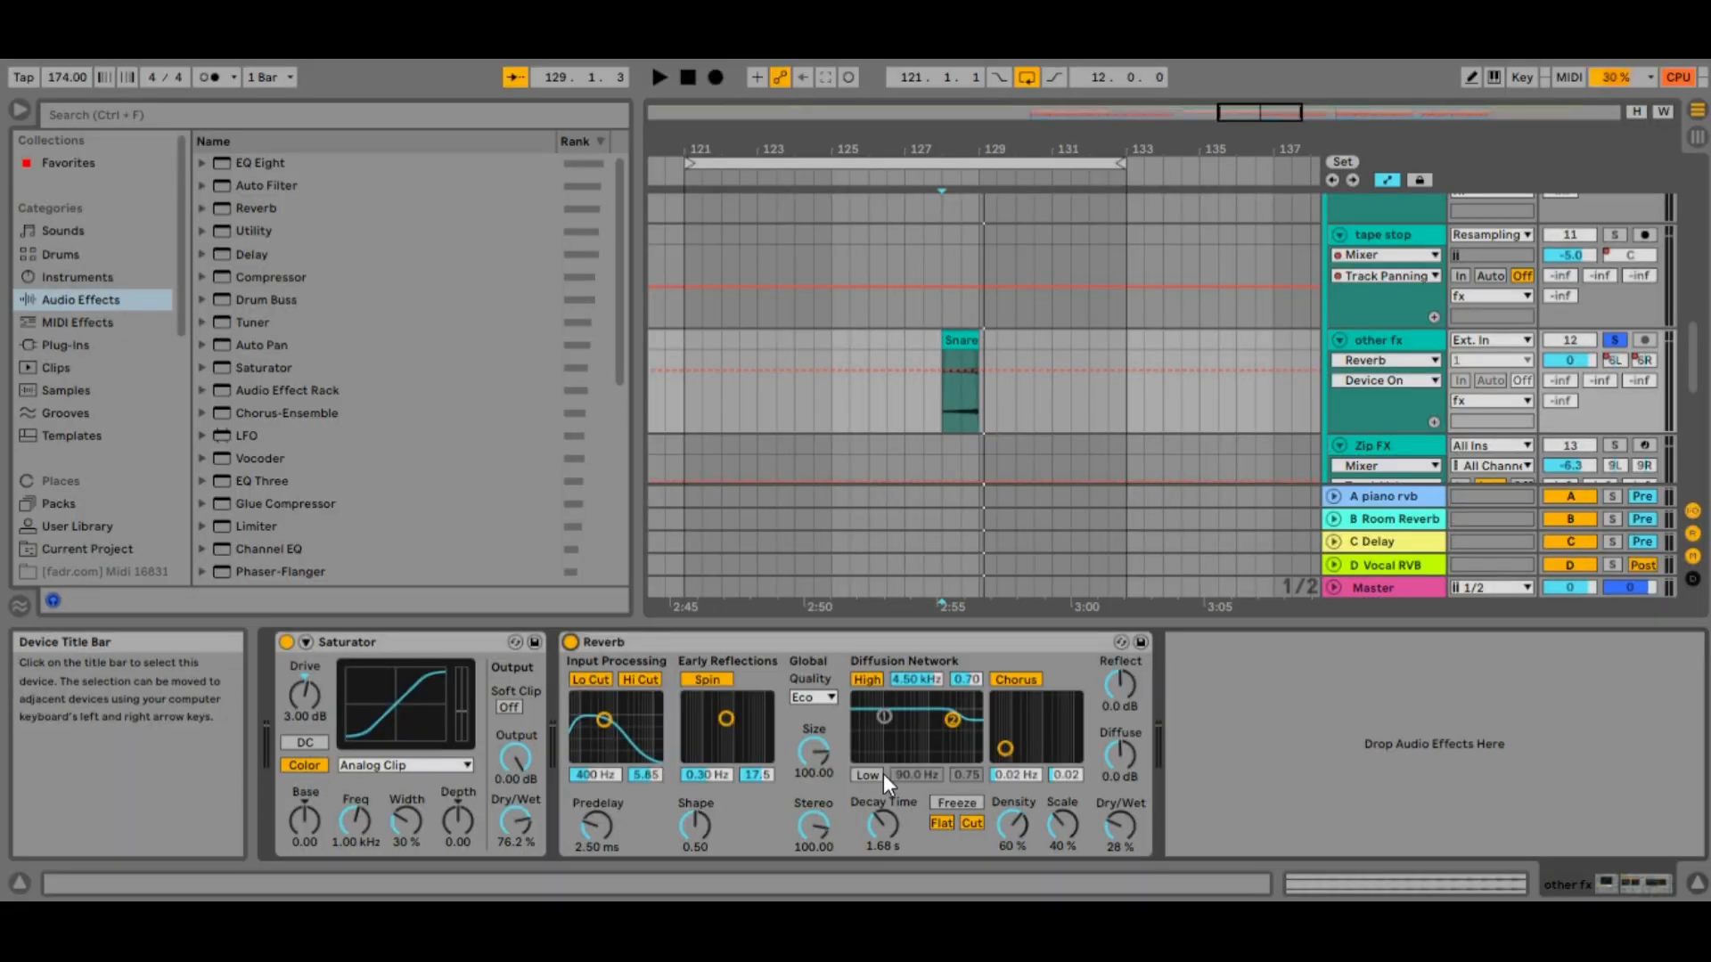
Play the snare clip on the other fx track with the Reverb bypassed and again with it switched on
left_click(570, 642)
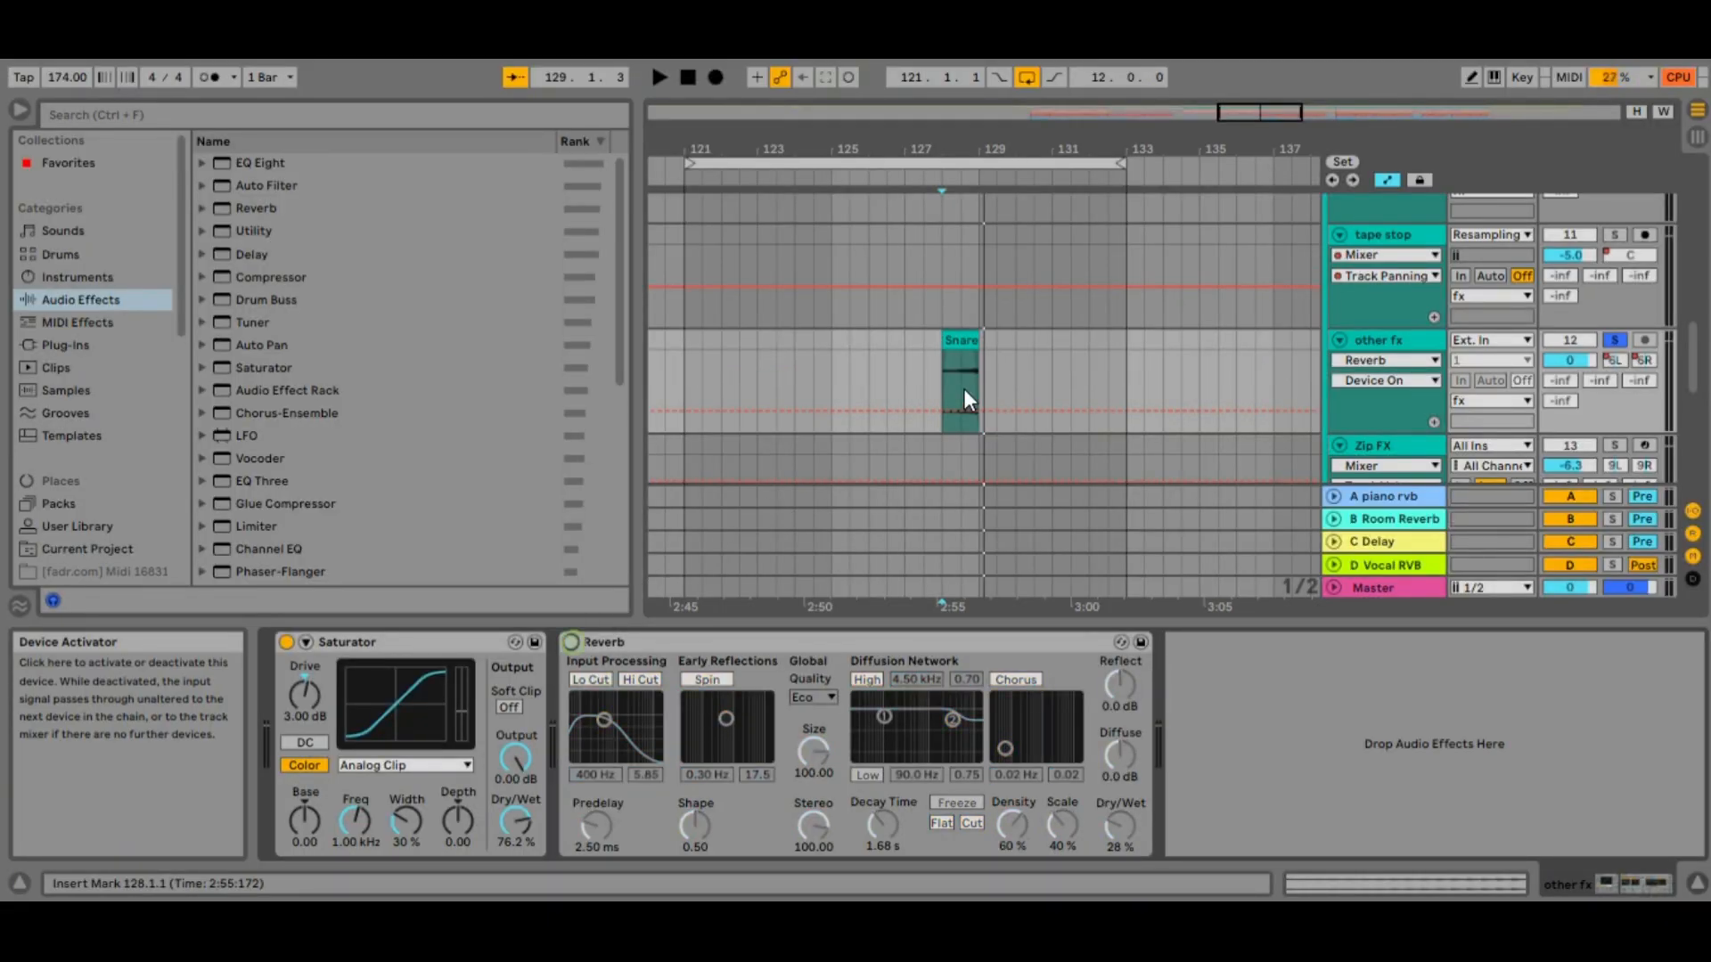
key("space")
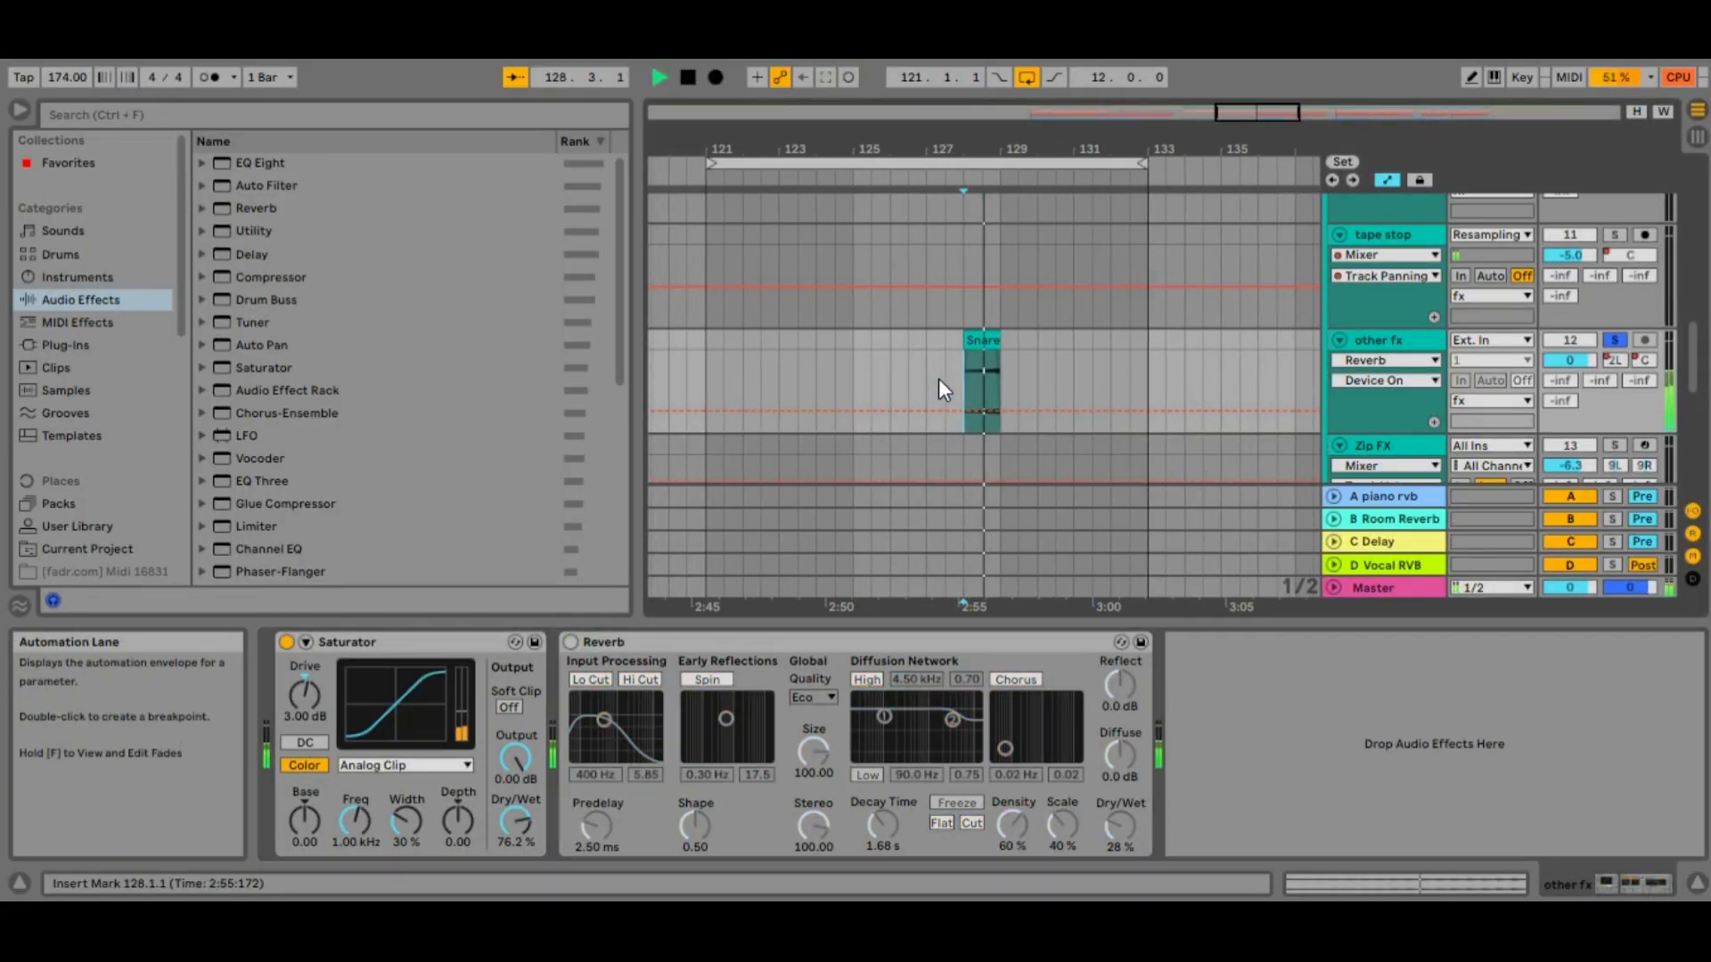
key("space")
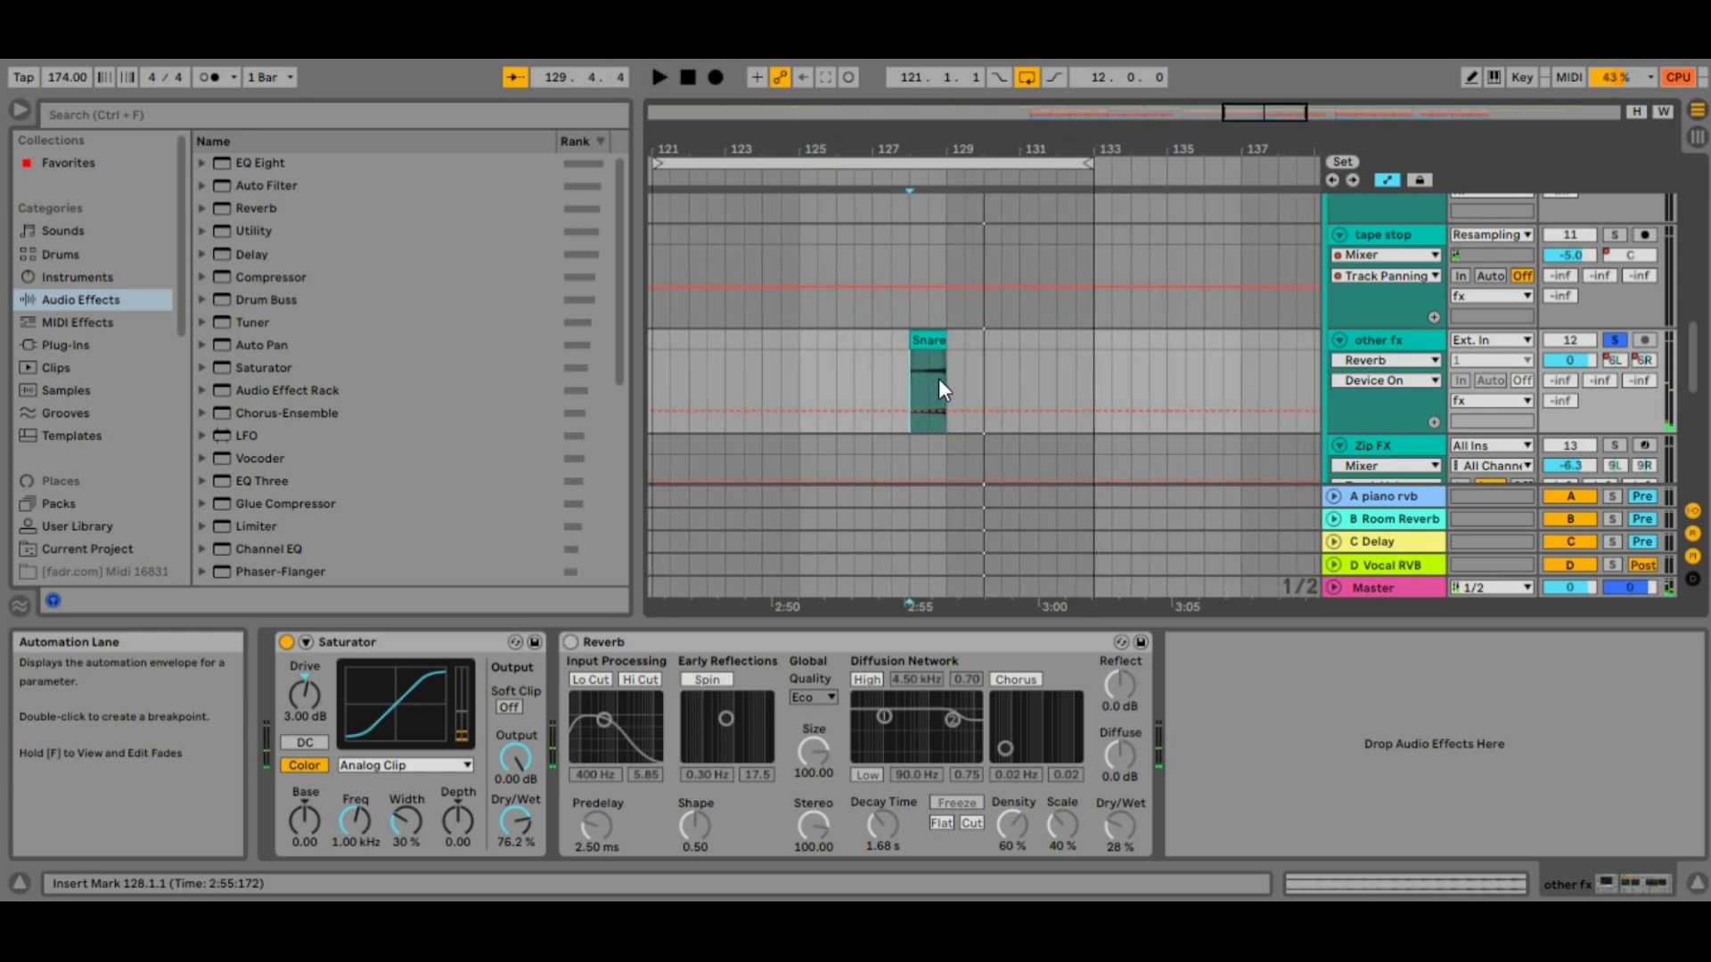
left_click(570, 642)
key("space")
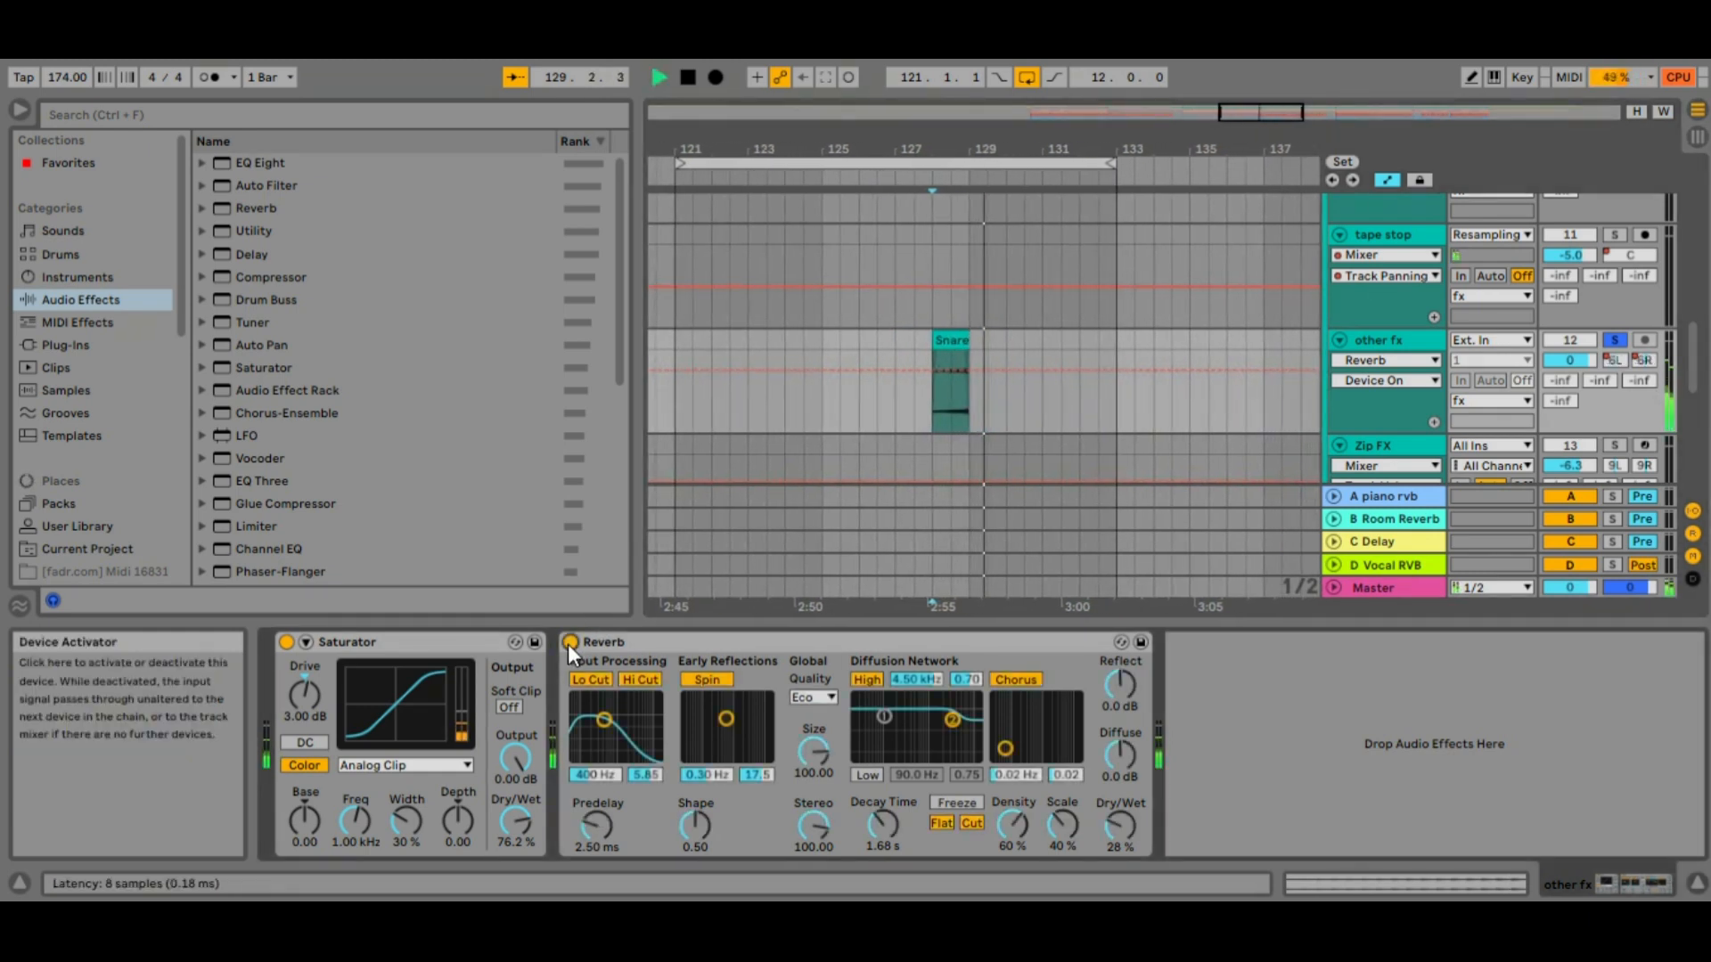
key("space")
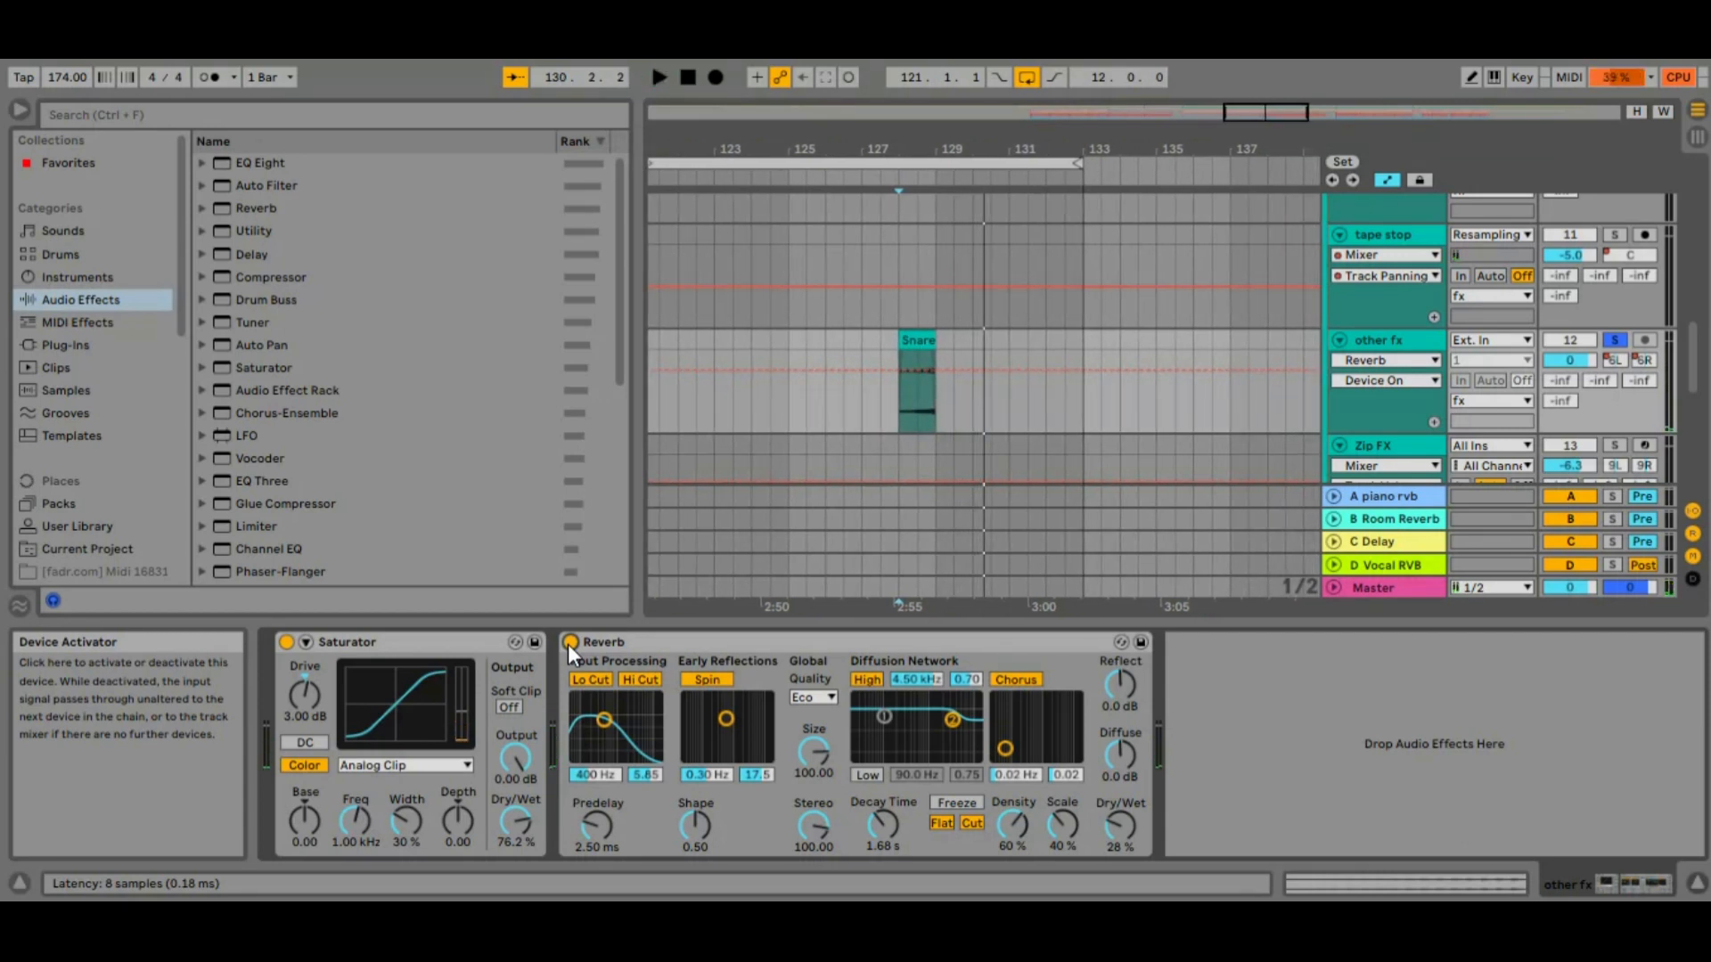
Raise the snare Reverb's Dry/Wet to about 67%, play the clip, and lower the mix to about 30%
left_click_drag(1120, 835, 1120, 789)
key("space")
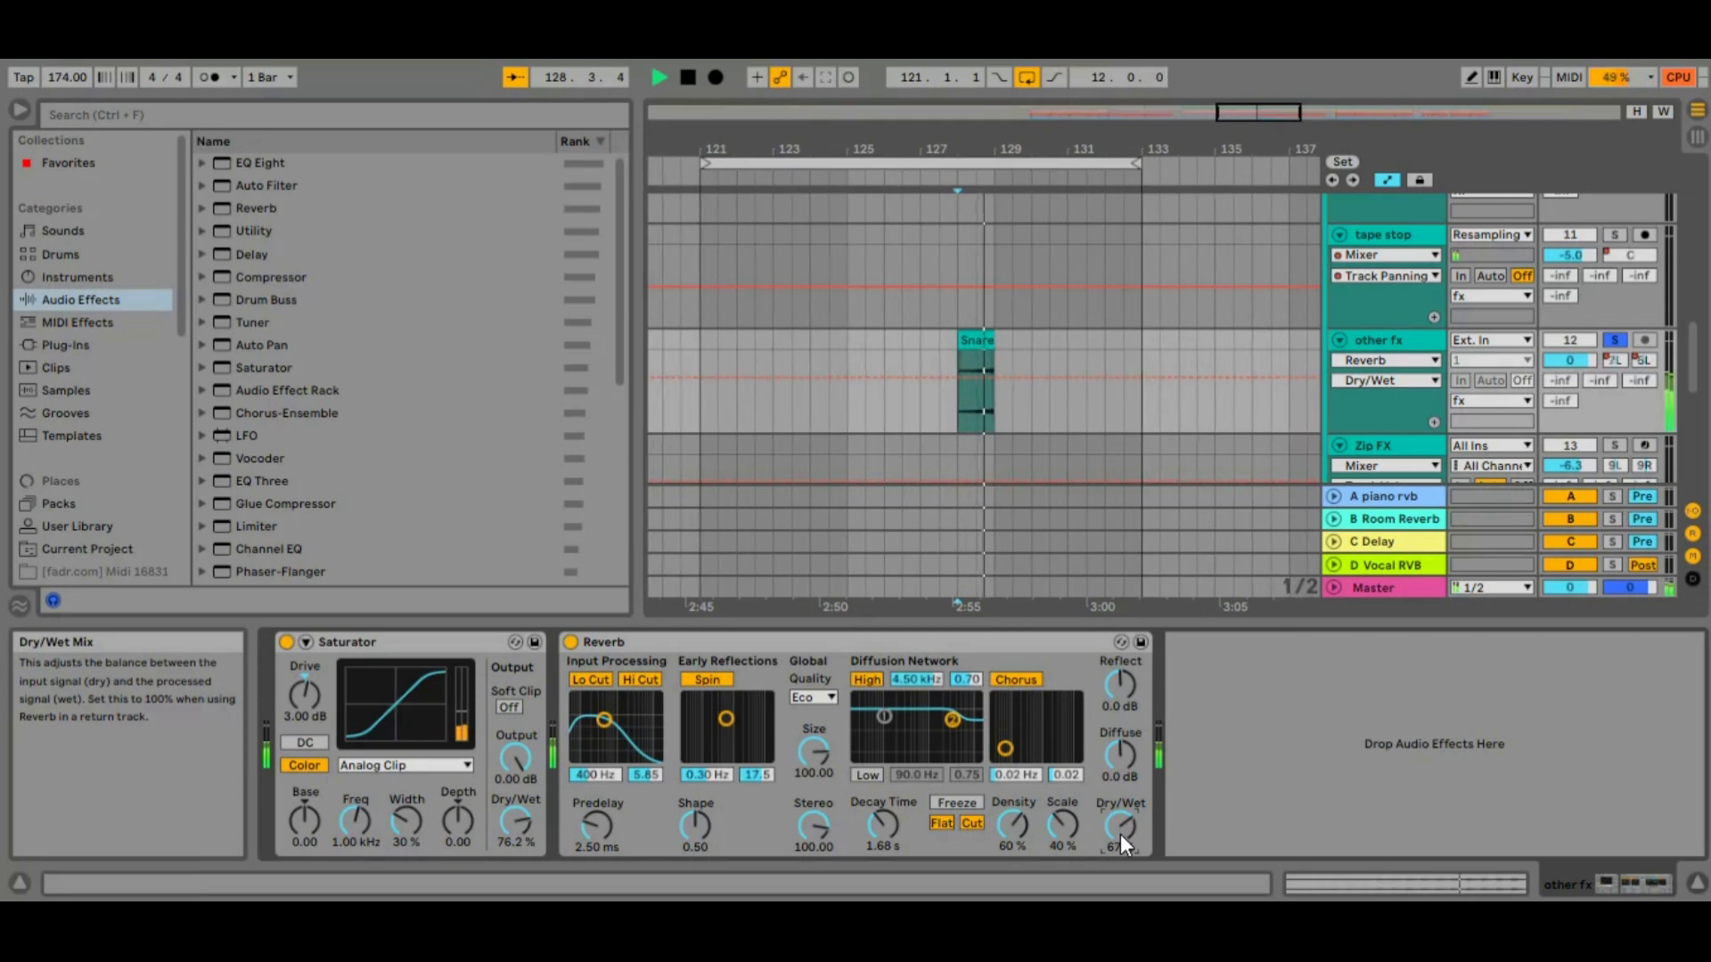
key("space")
left_click_drag(1120, 834, 1120, 869)
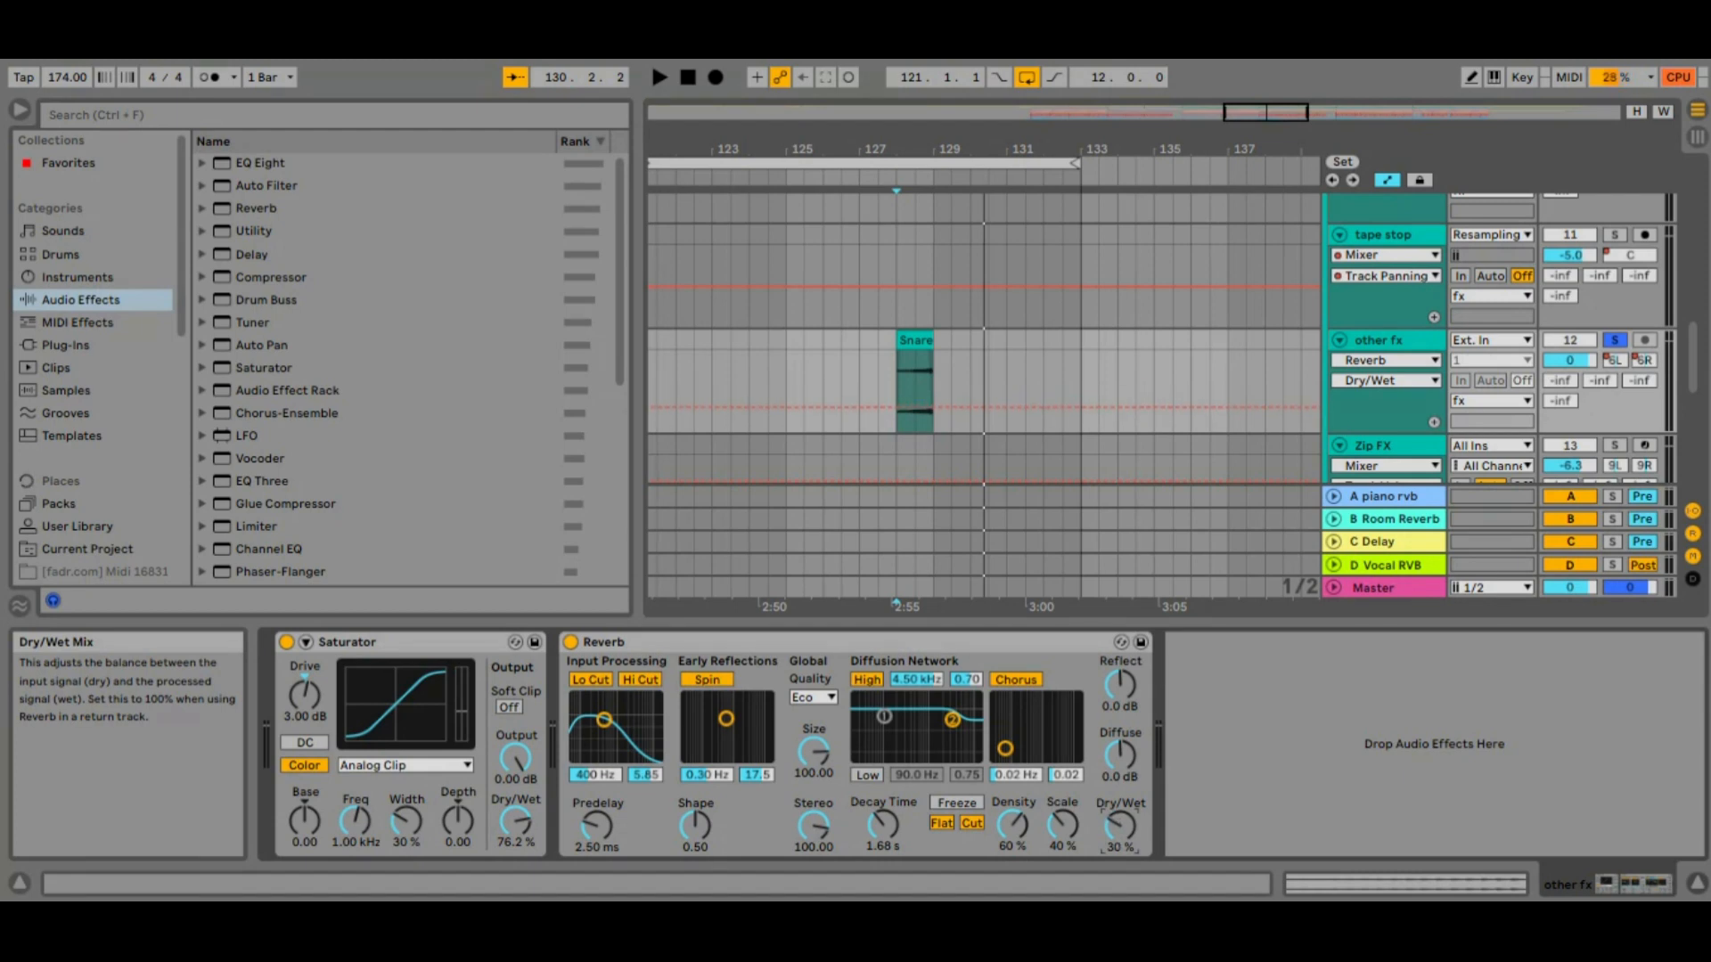
Try a much longer decay time on the snare Reverb, play the clip, and shorten the decay again
left_click(880, 829)
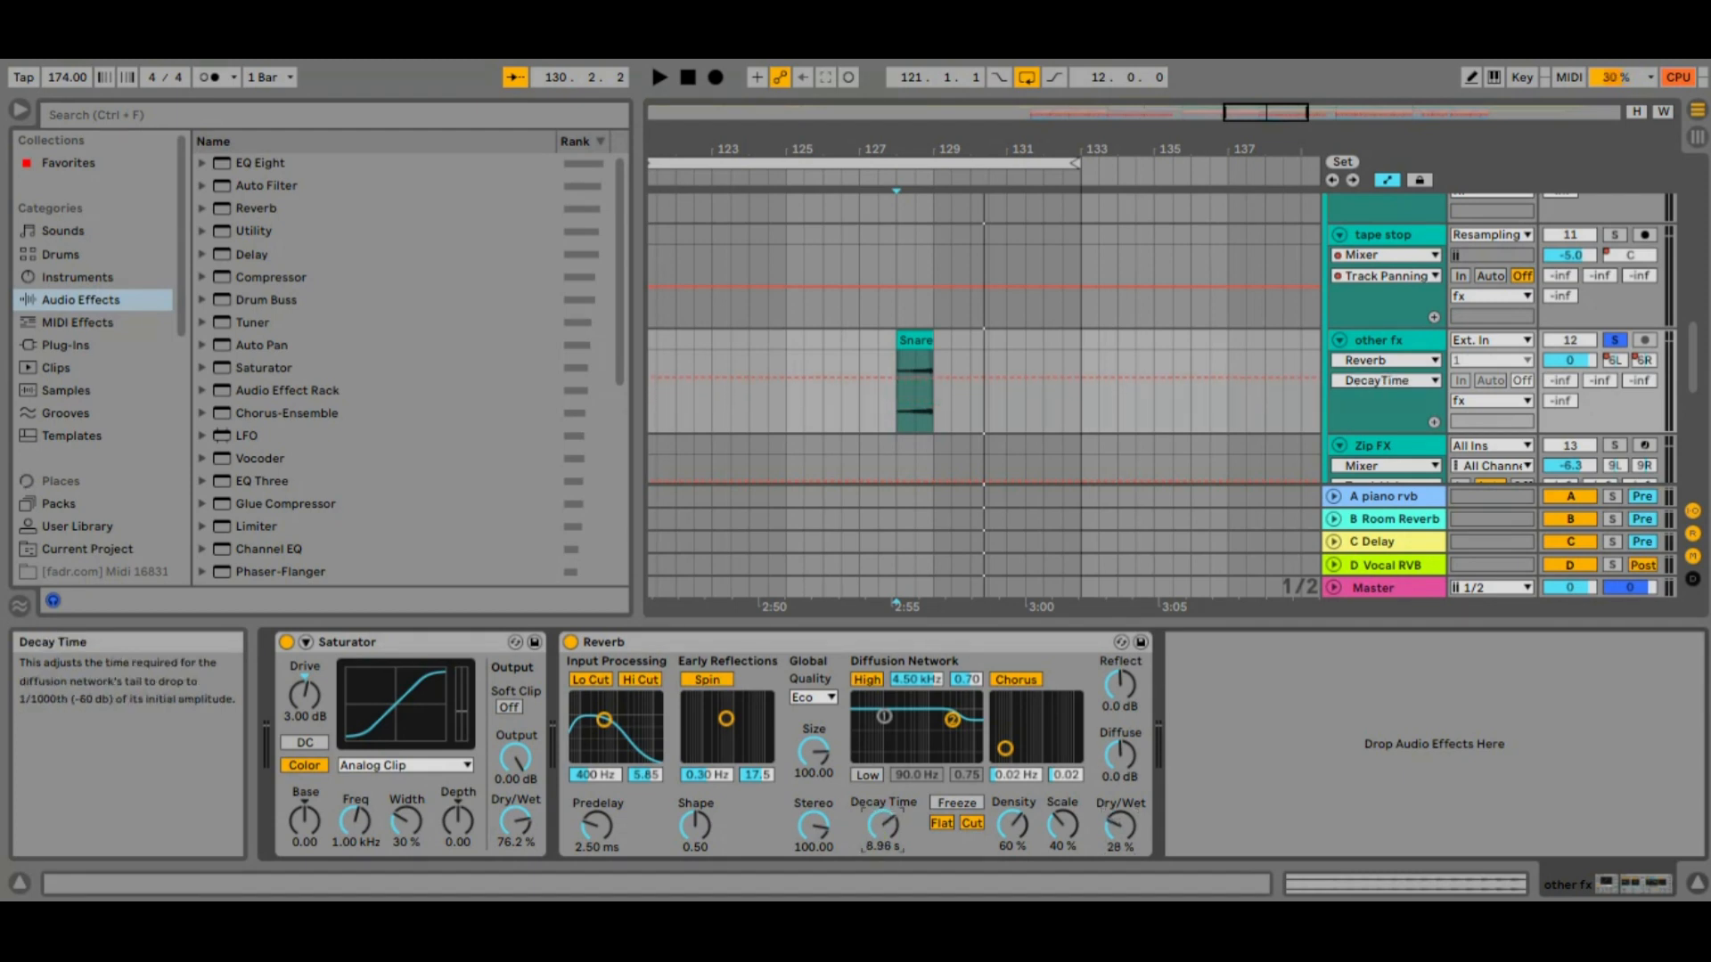
key("space")
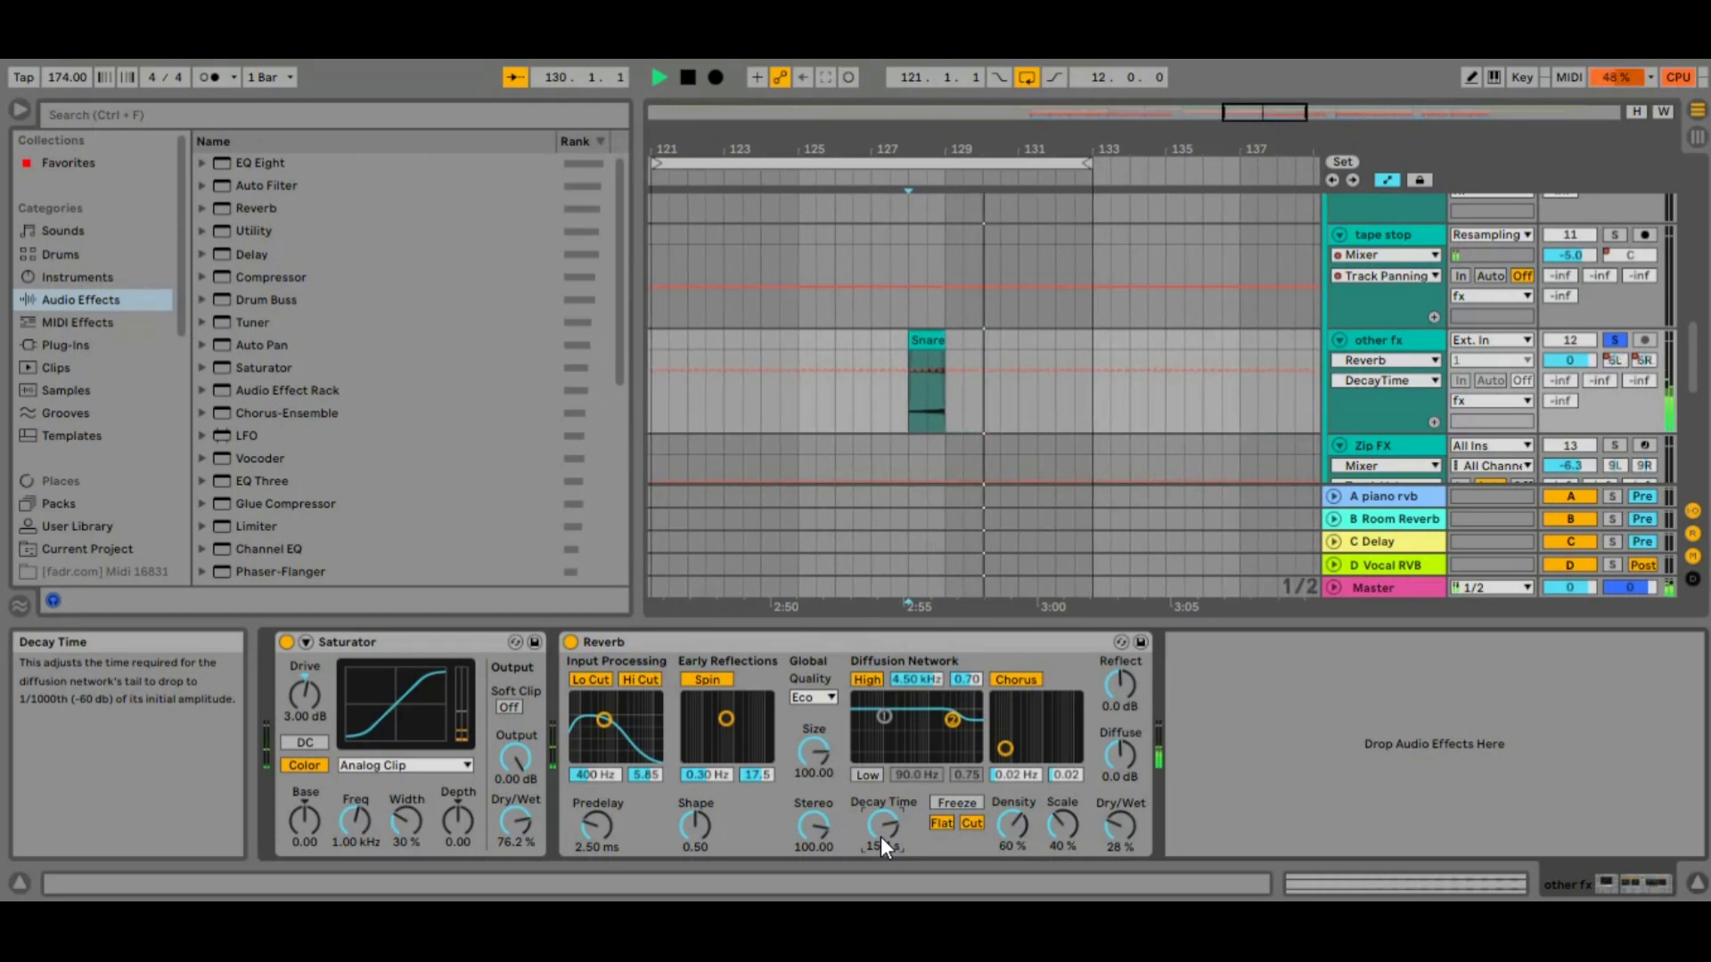
left_click_drag(880, 837, 880, 896)
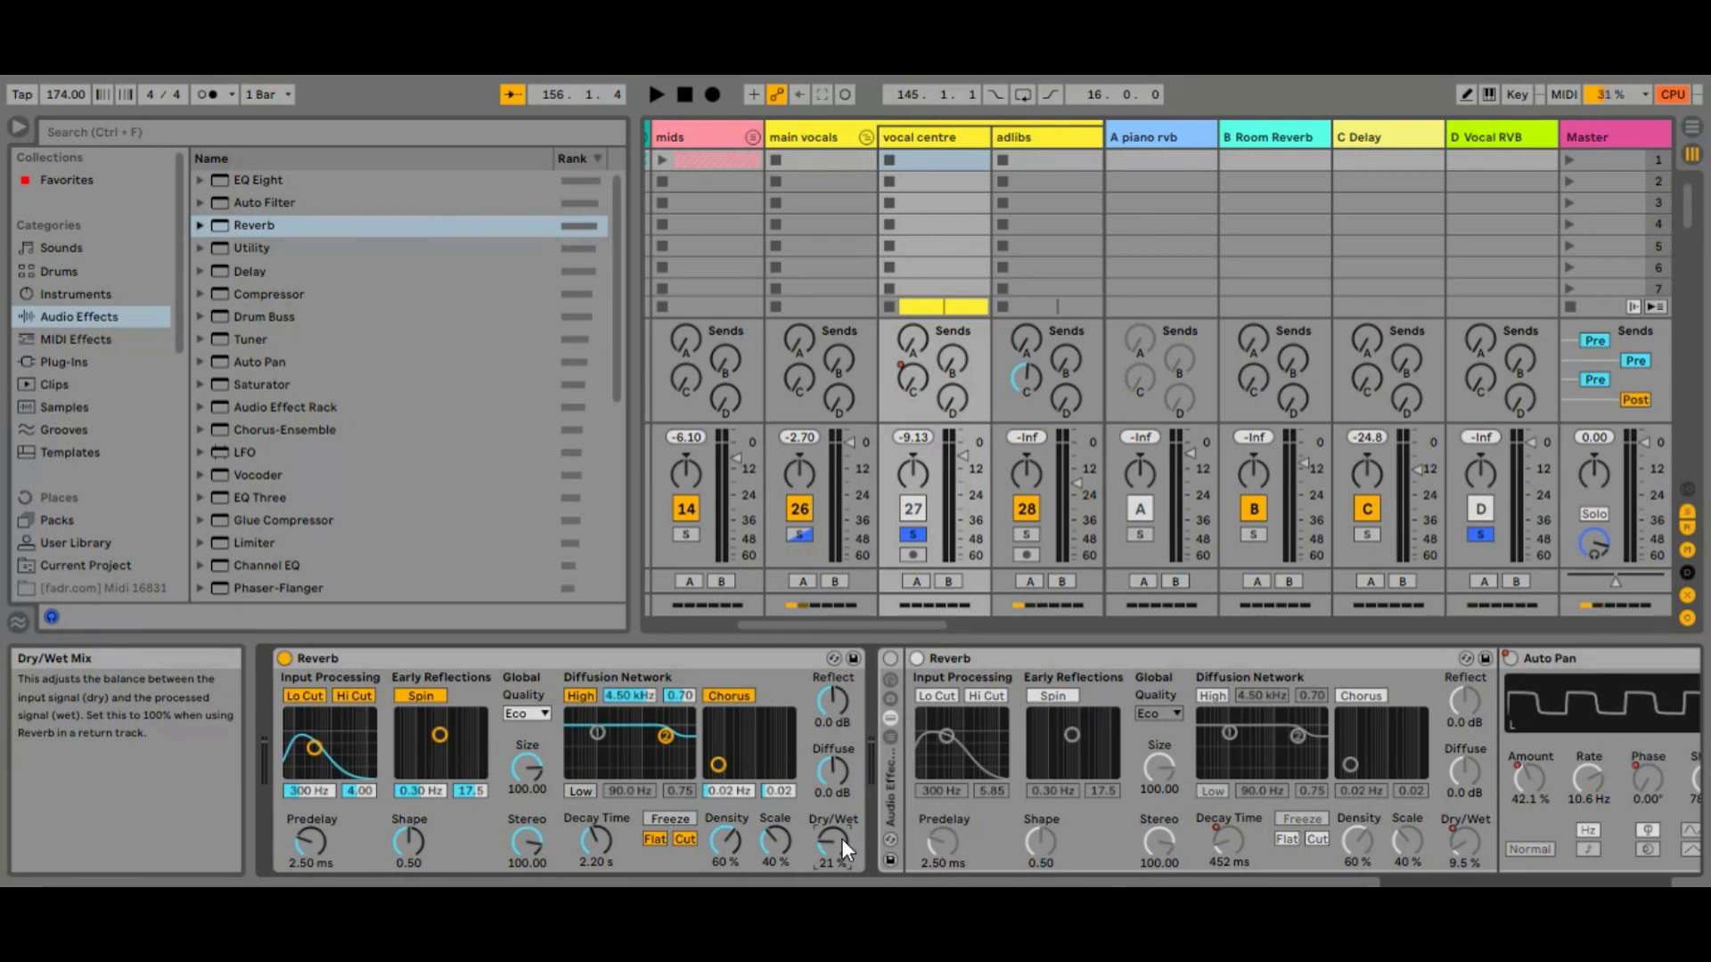
Play the vocals with the vocal centre track's Reverb active, and bypass that Reverb
key("space")
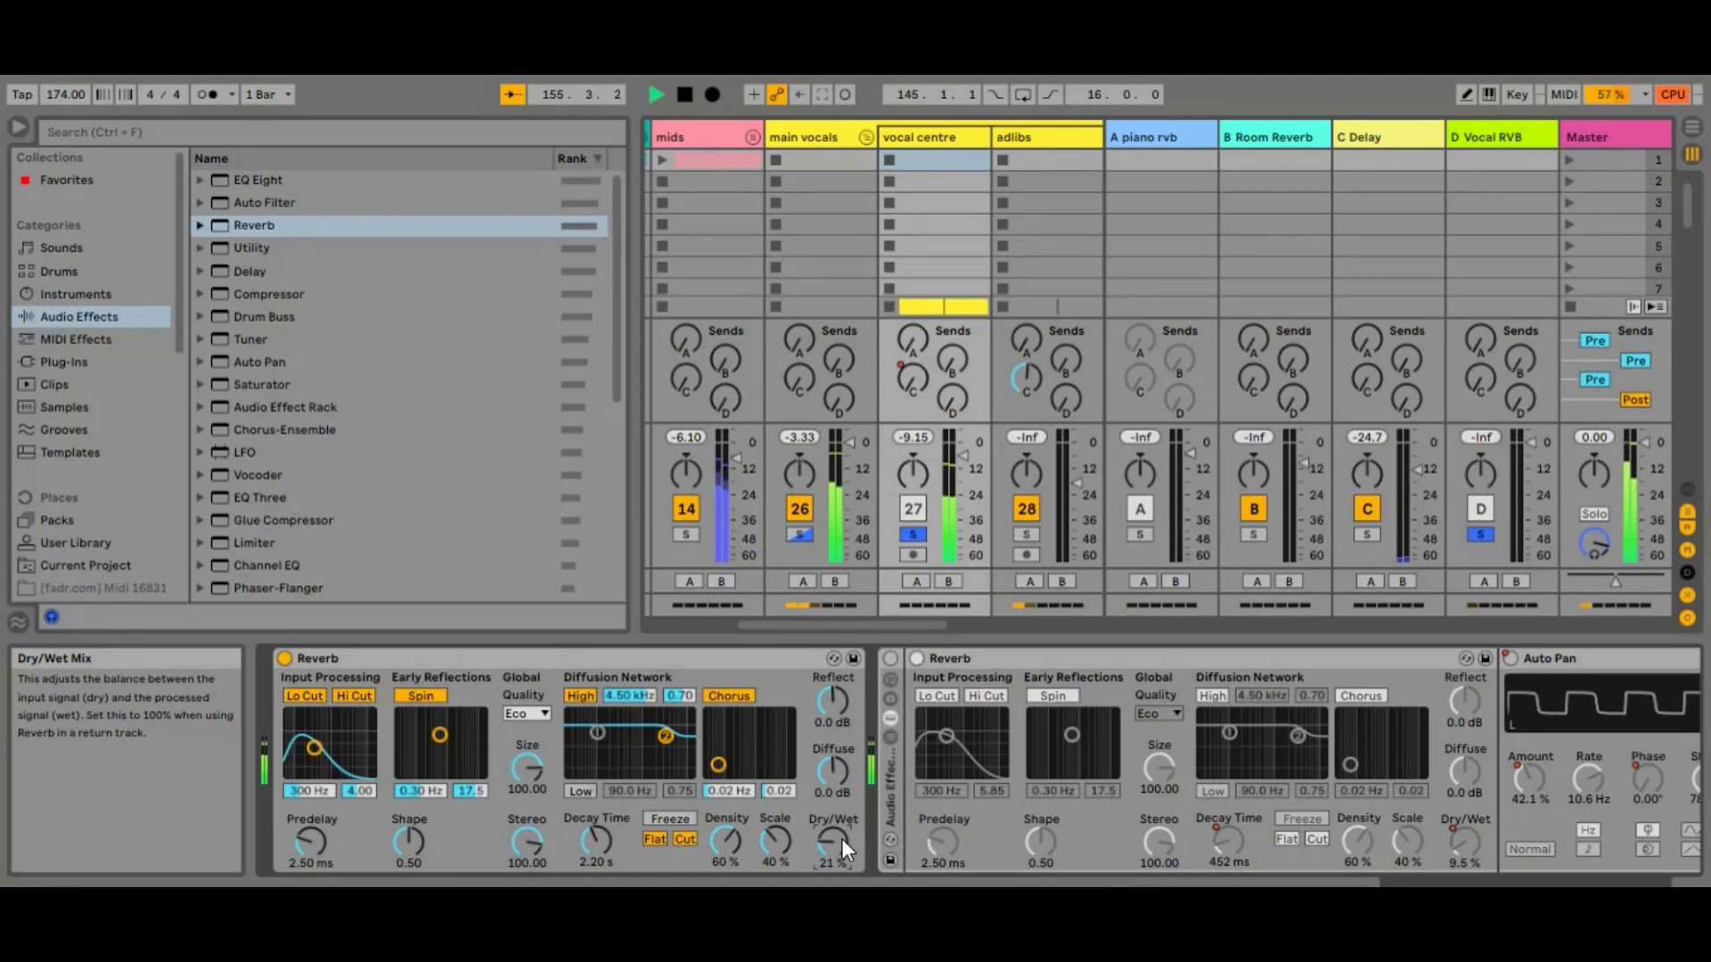
key("space")
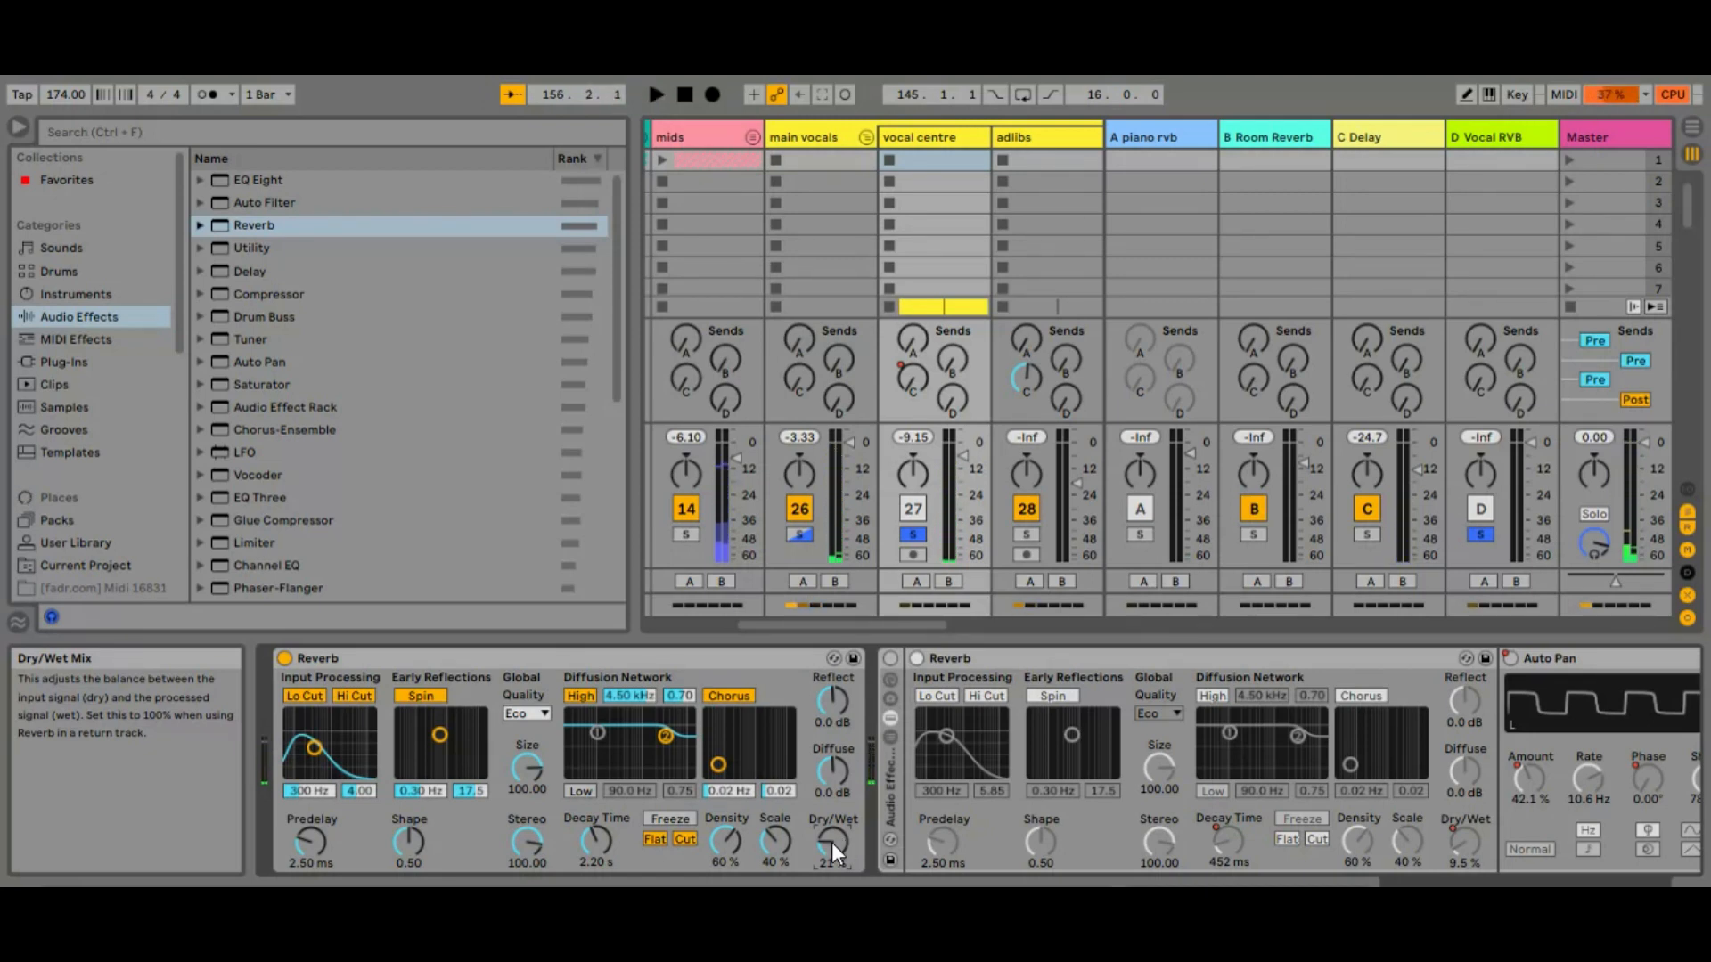
left_click(284, 659)
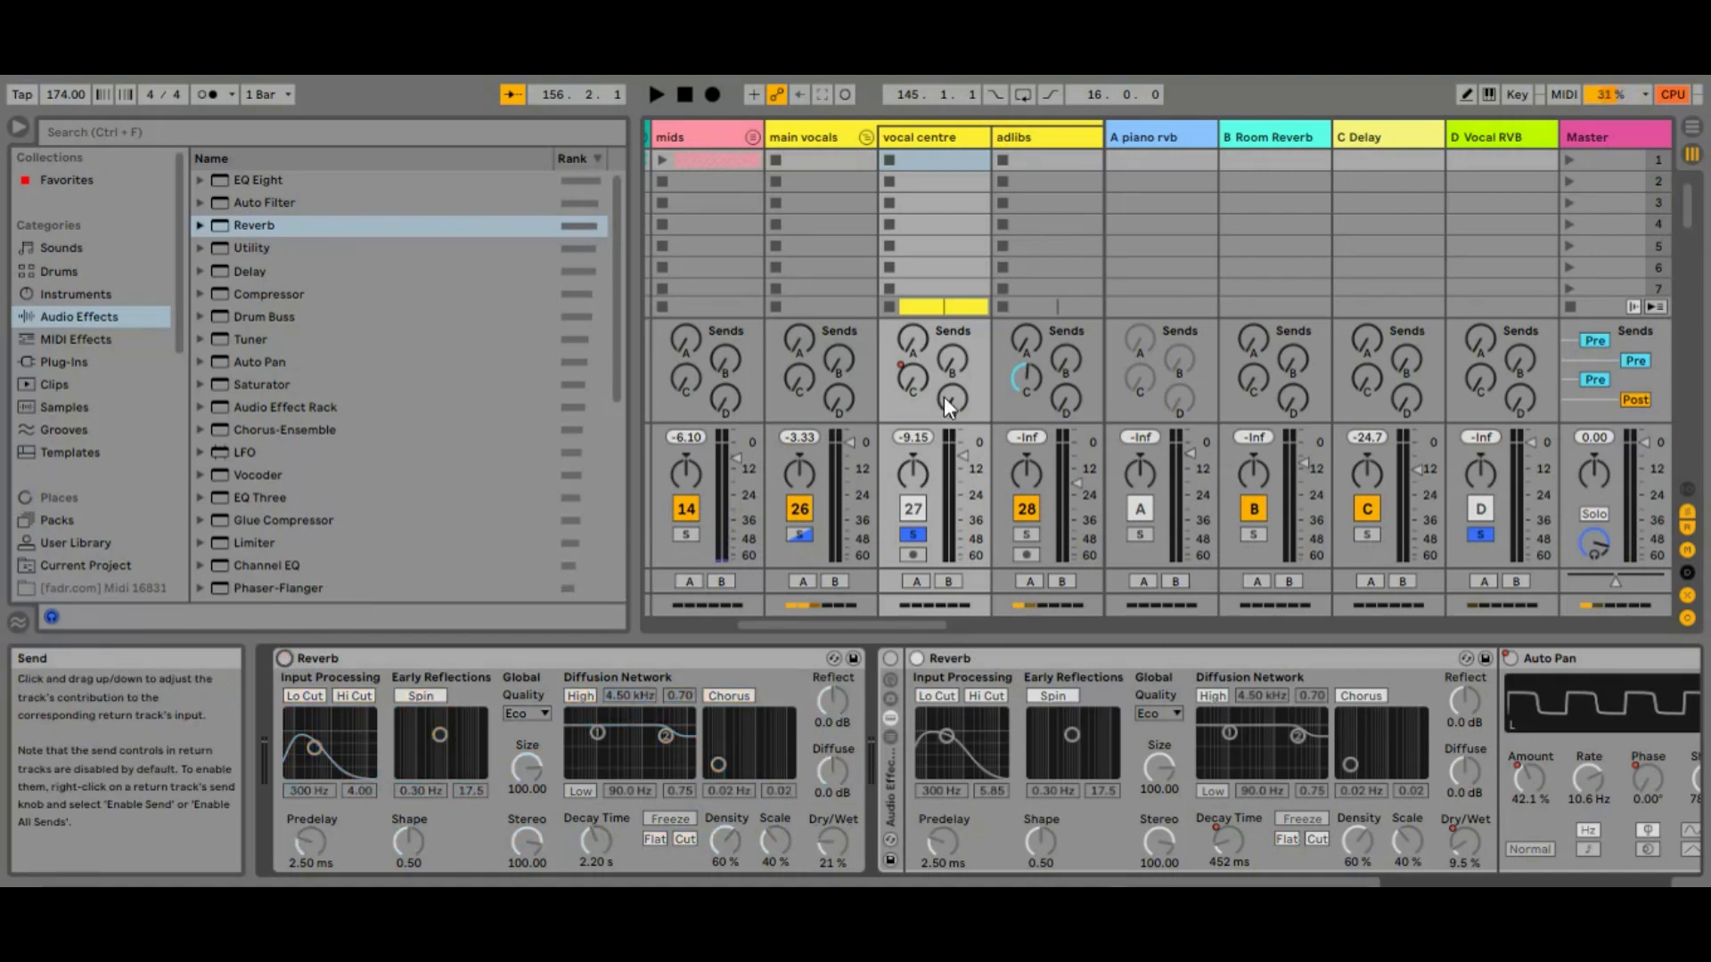
left_click(285, 659)
left_click(282, 660)
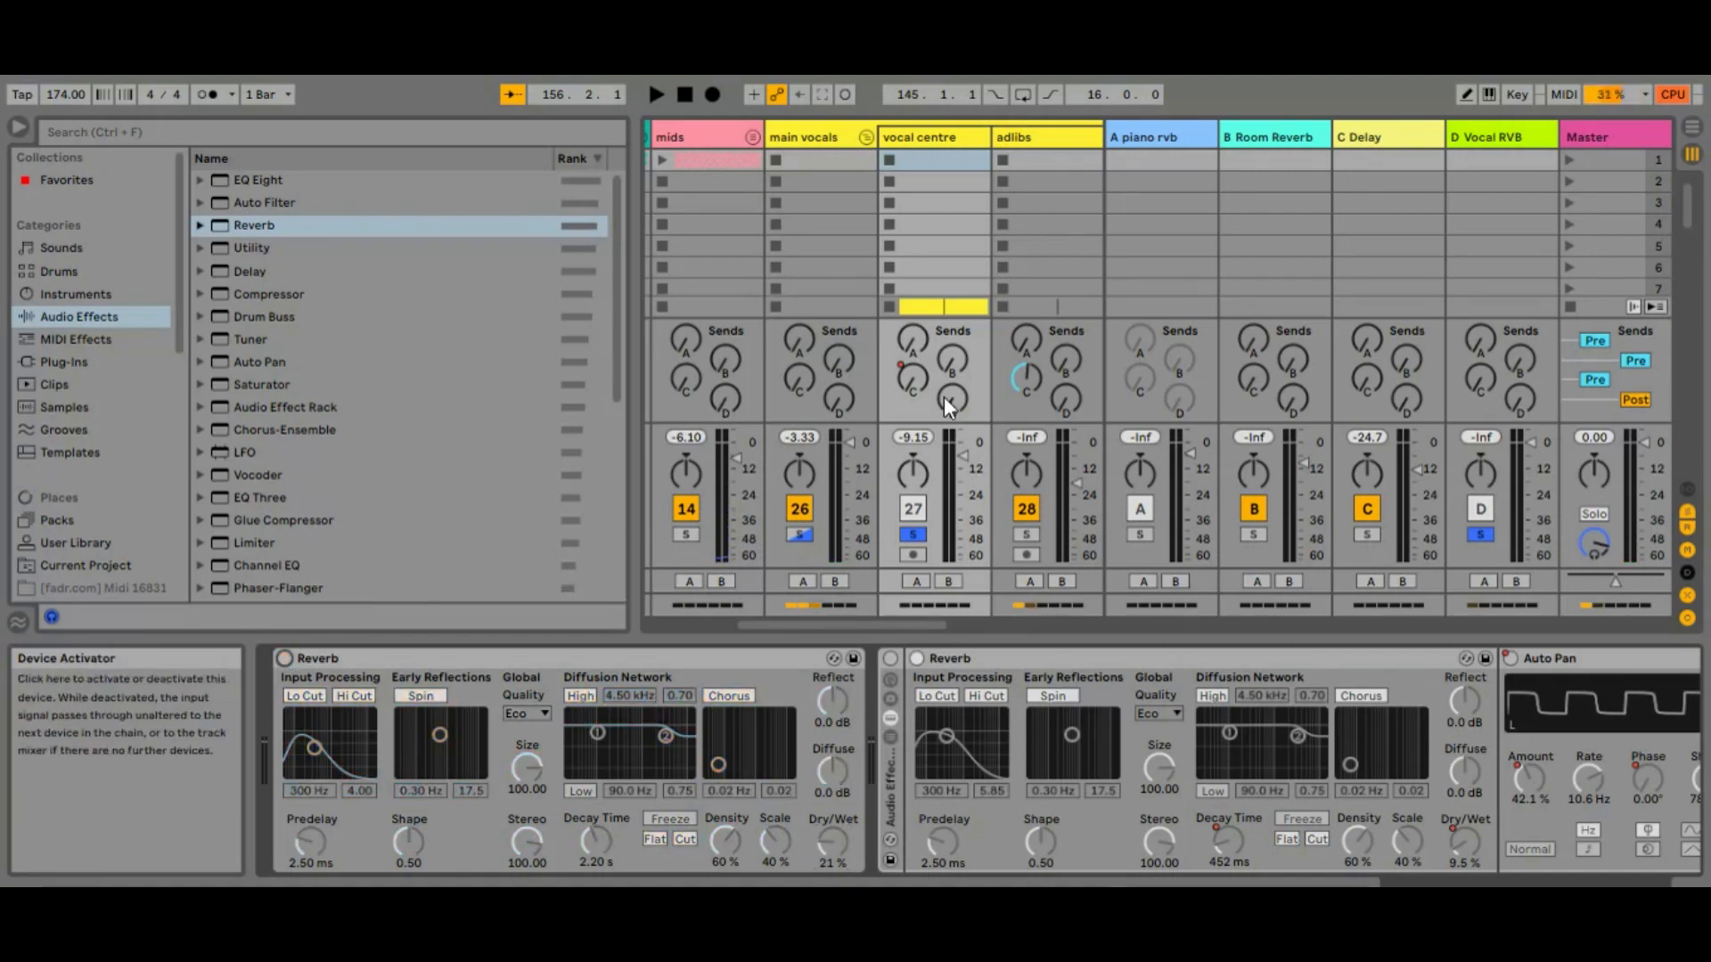
Raise the vocal centre track's send D and increase the Dry/Wet of the Reverb on the D Vocal RVB return
left_click_drag(951, 400, 956, 348)
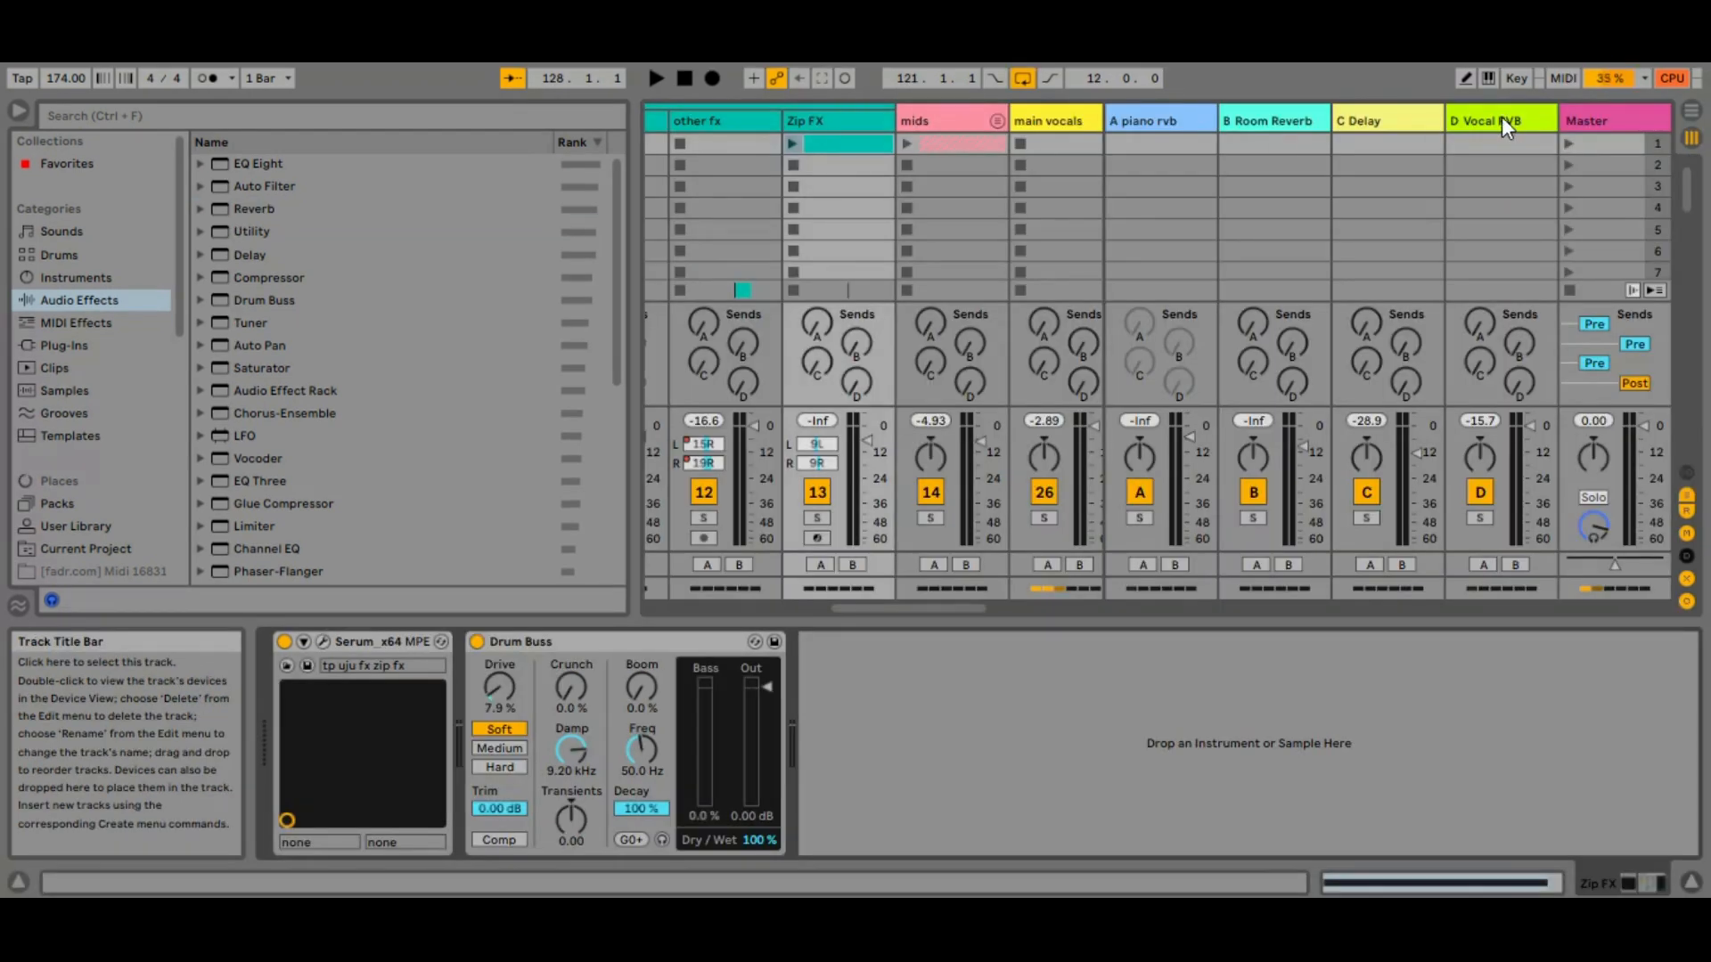
left_click(1481, 134)
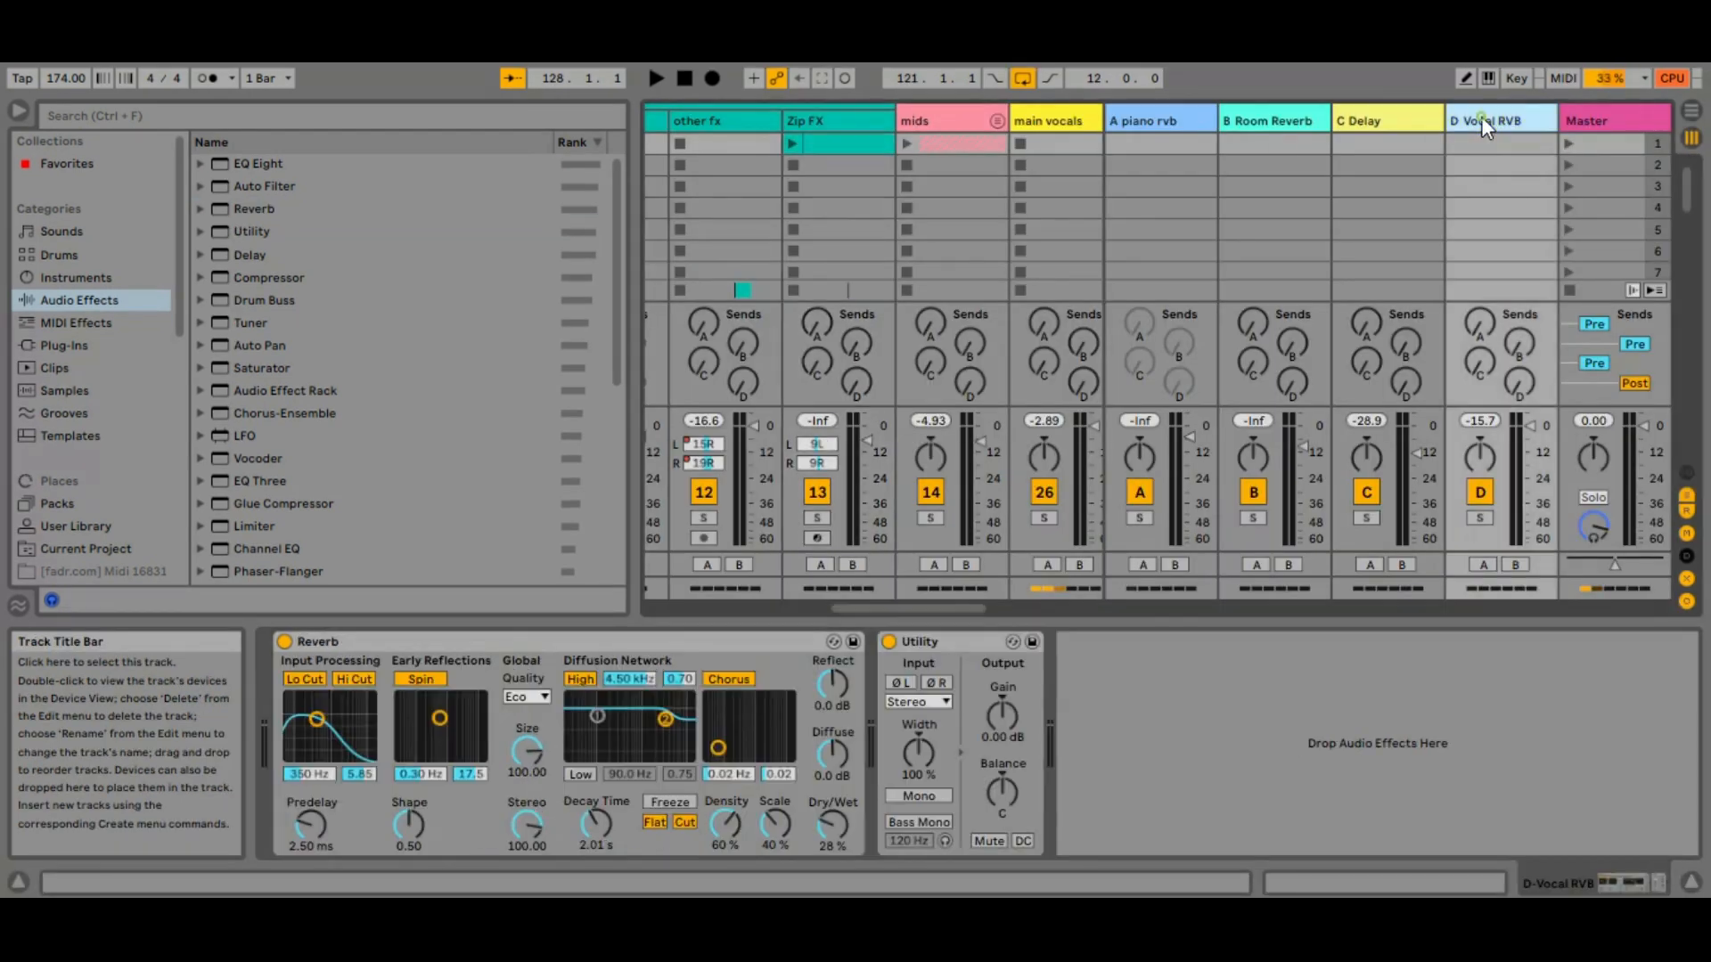
left_click_drag(826, 825, 826, 785)
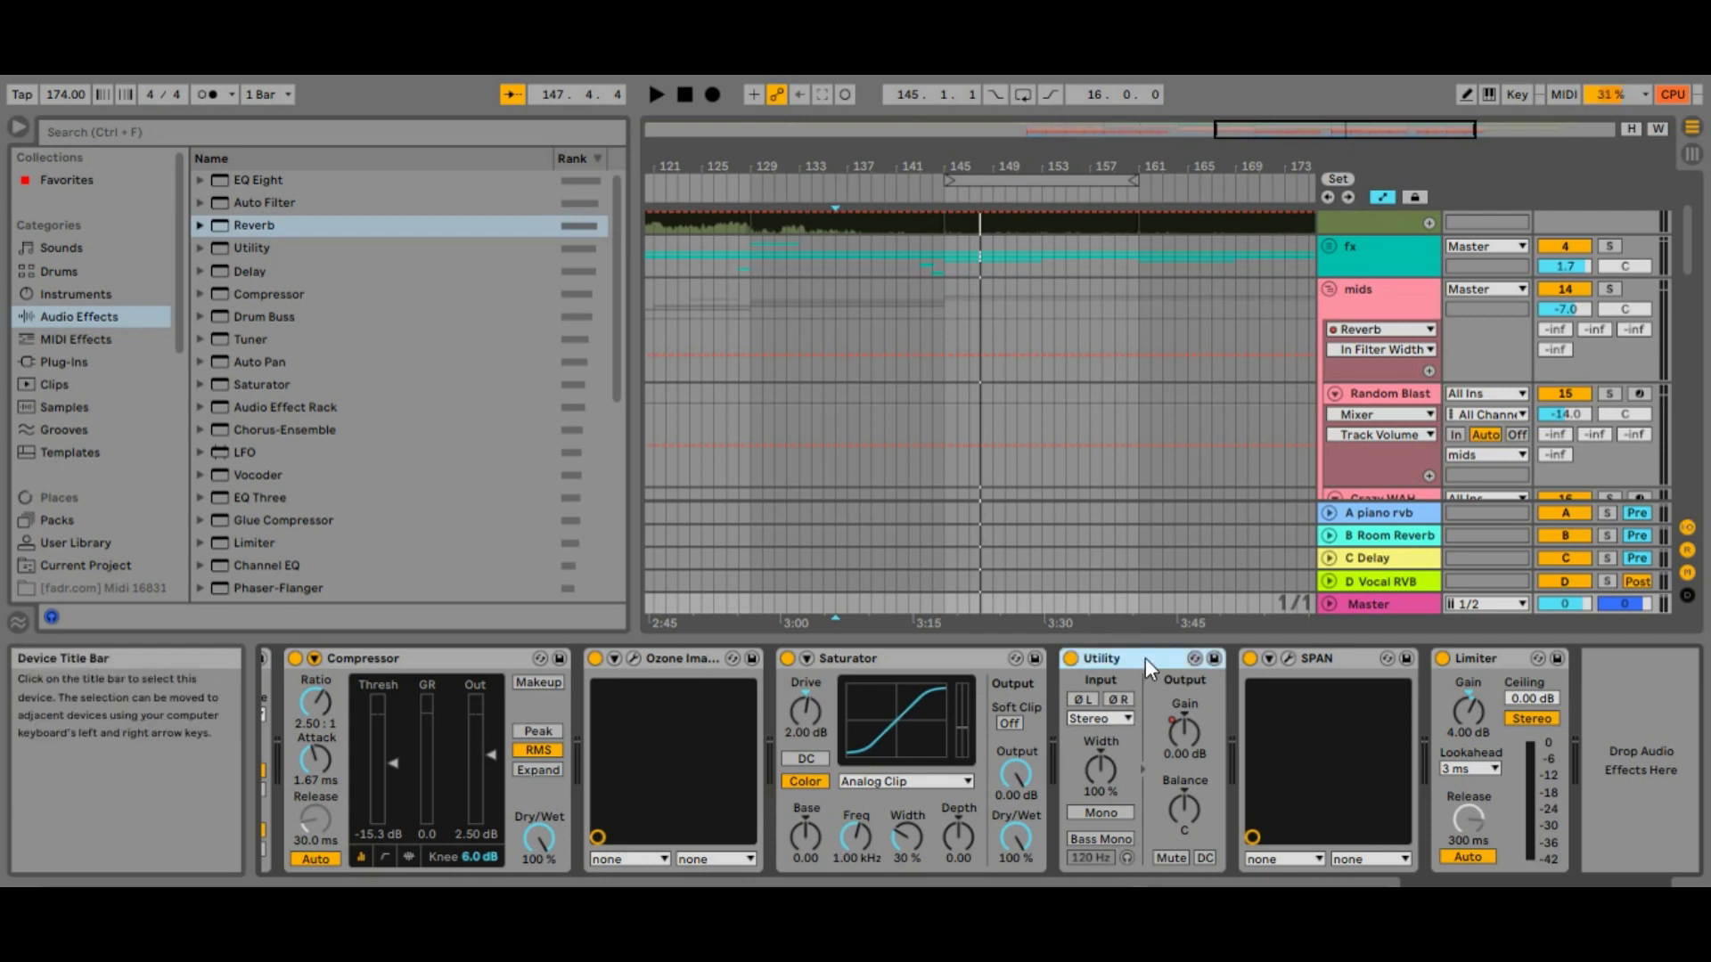
Look through the Utility's input options, try a stereo width of 0%, and restore the width to 100%
left_click(1121, 700)
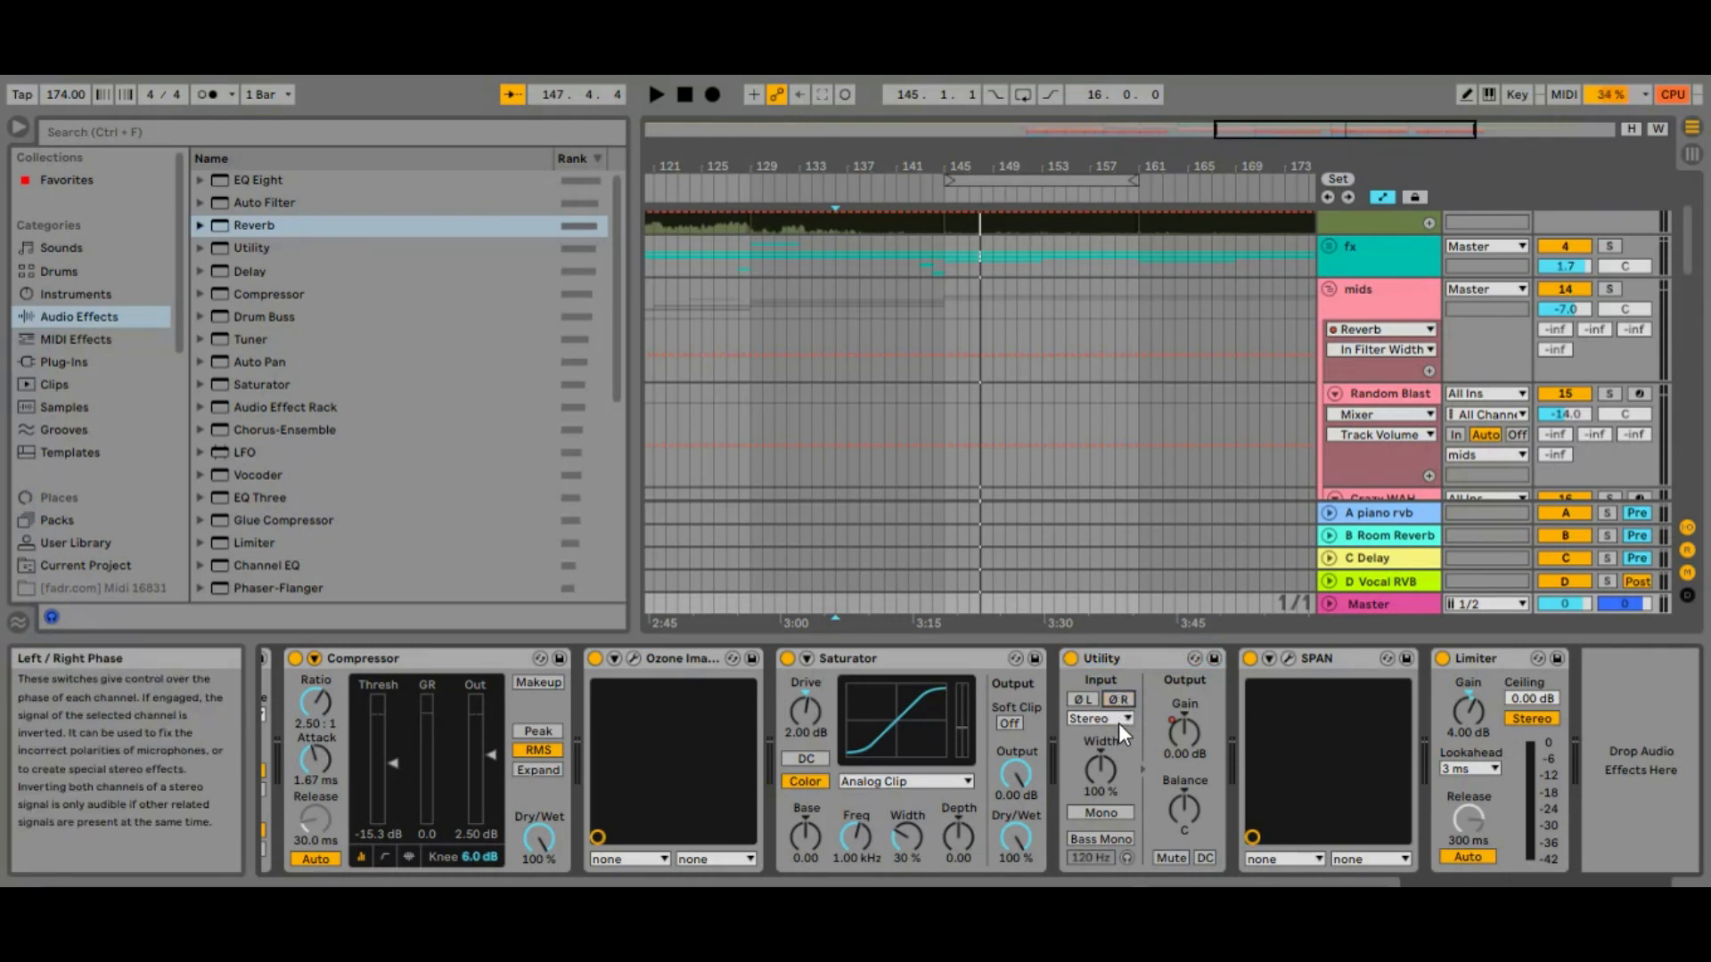
left_click(1119, 718)
left_click(1115, 719)
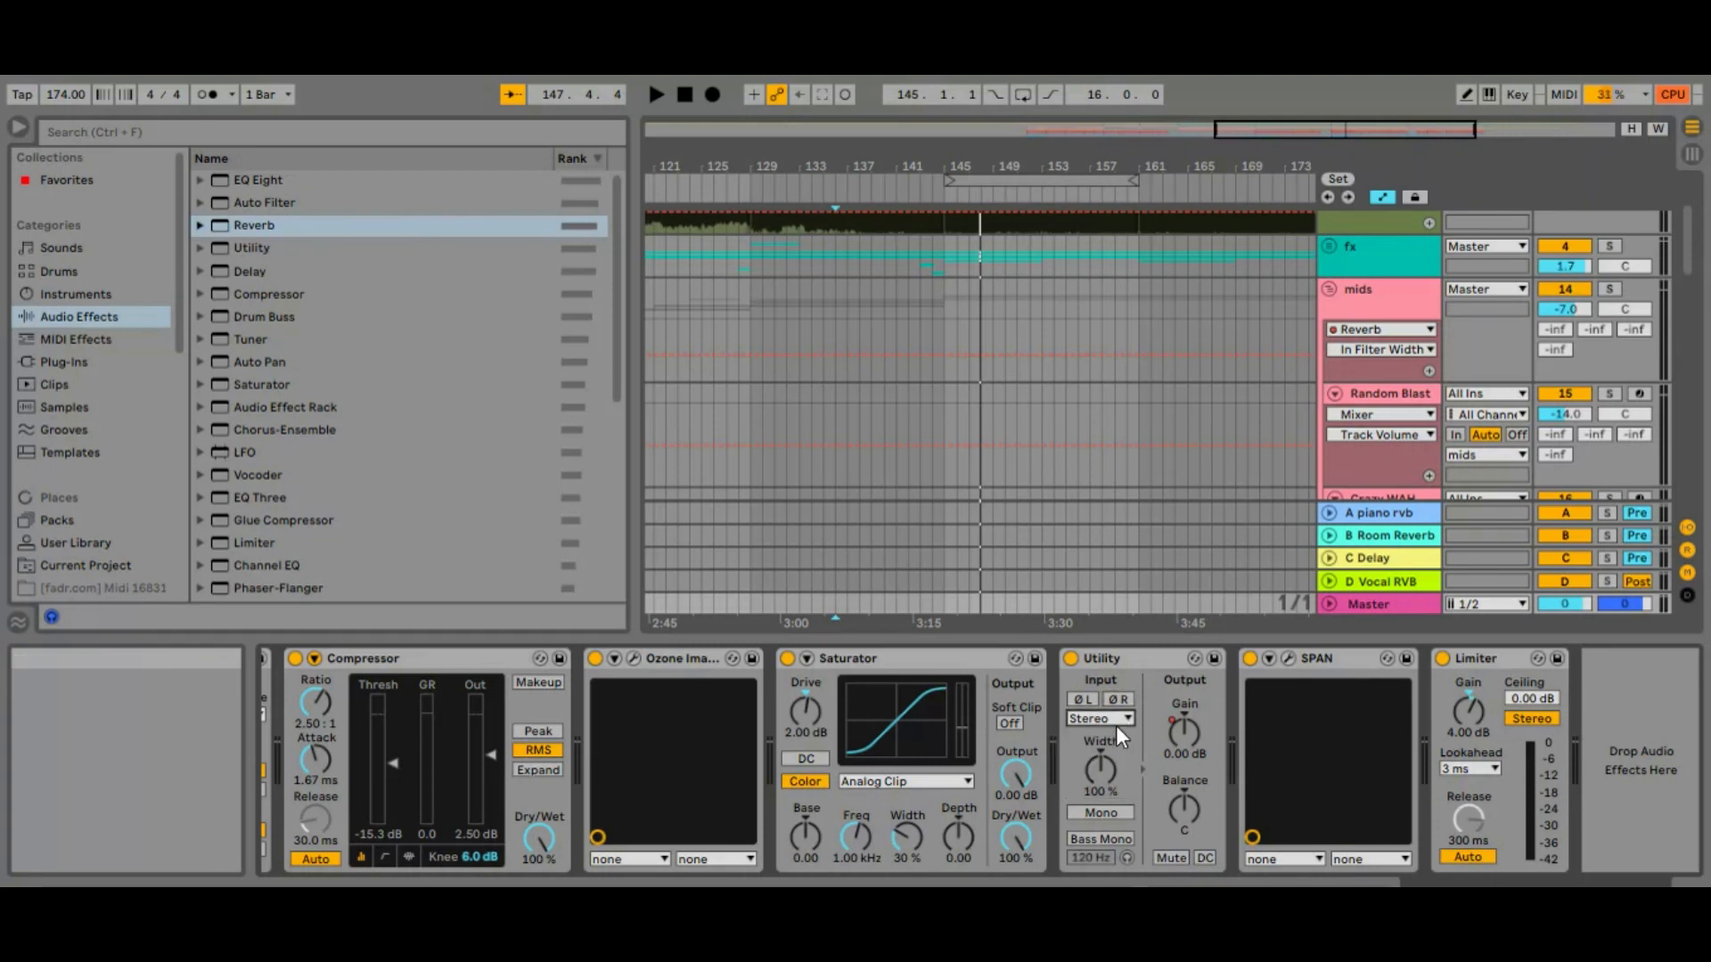
left_click_drag(1101, 768, 1101, 740)
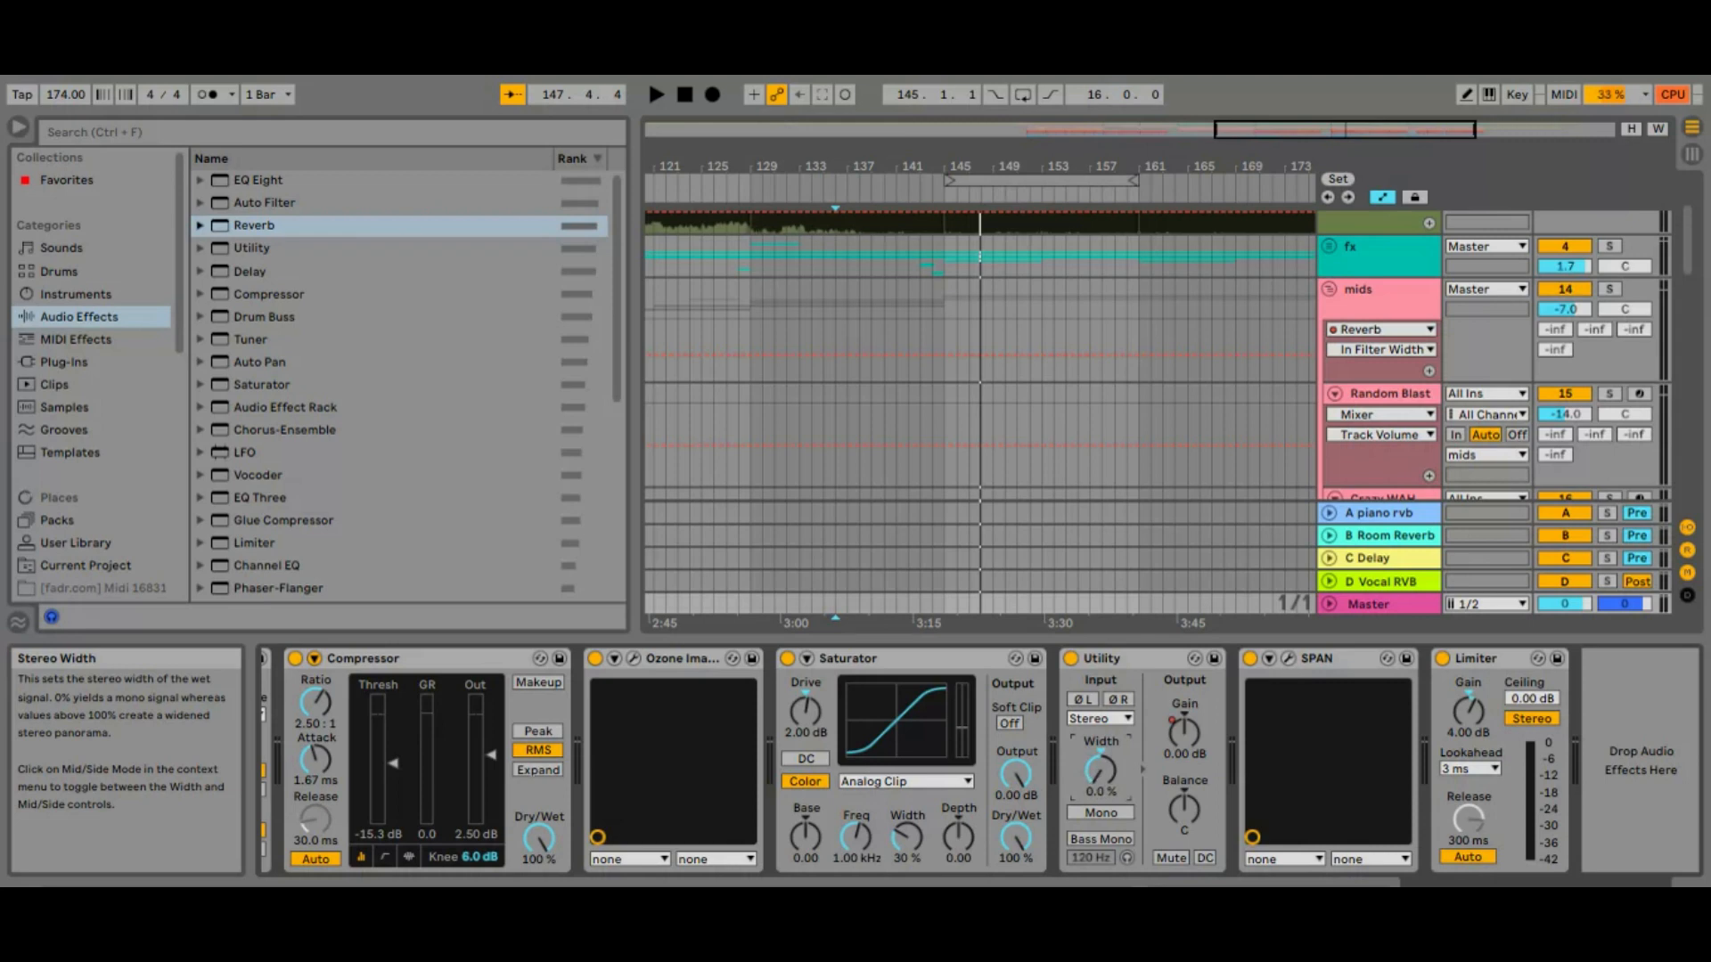
left_click_drag(1101, 768, 1102, 766)
left_click_drag(1102, 767, 1101, 757)
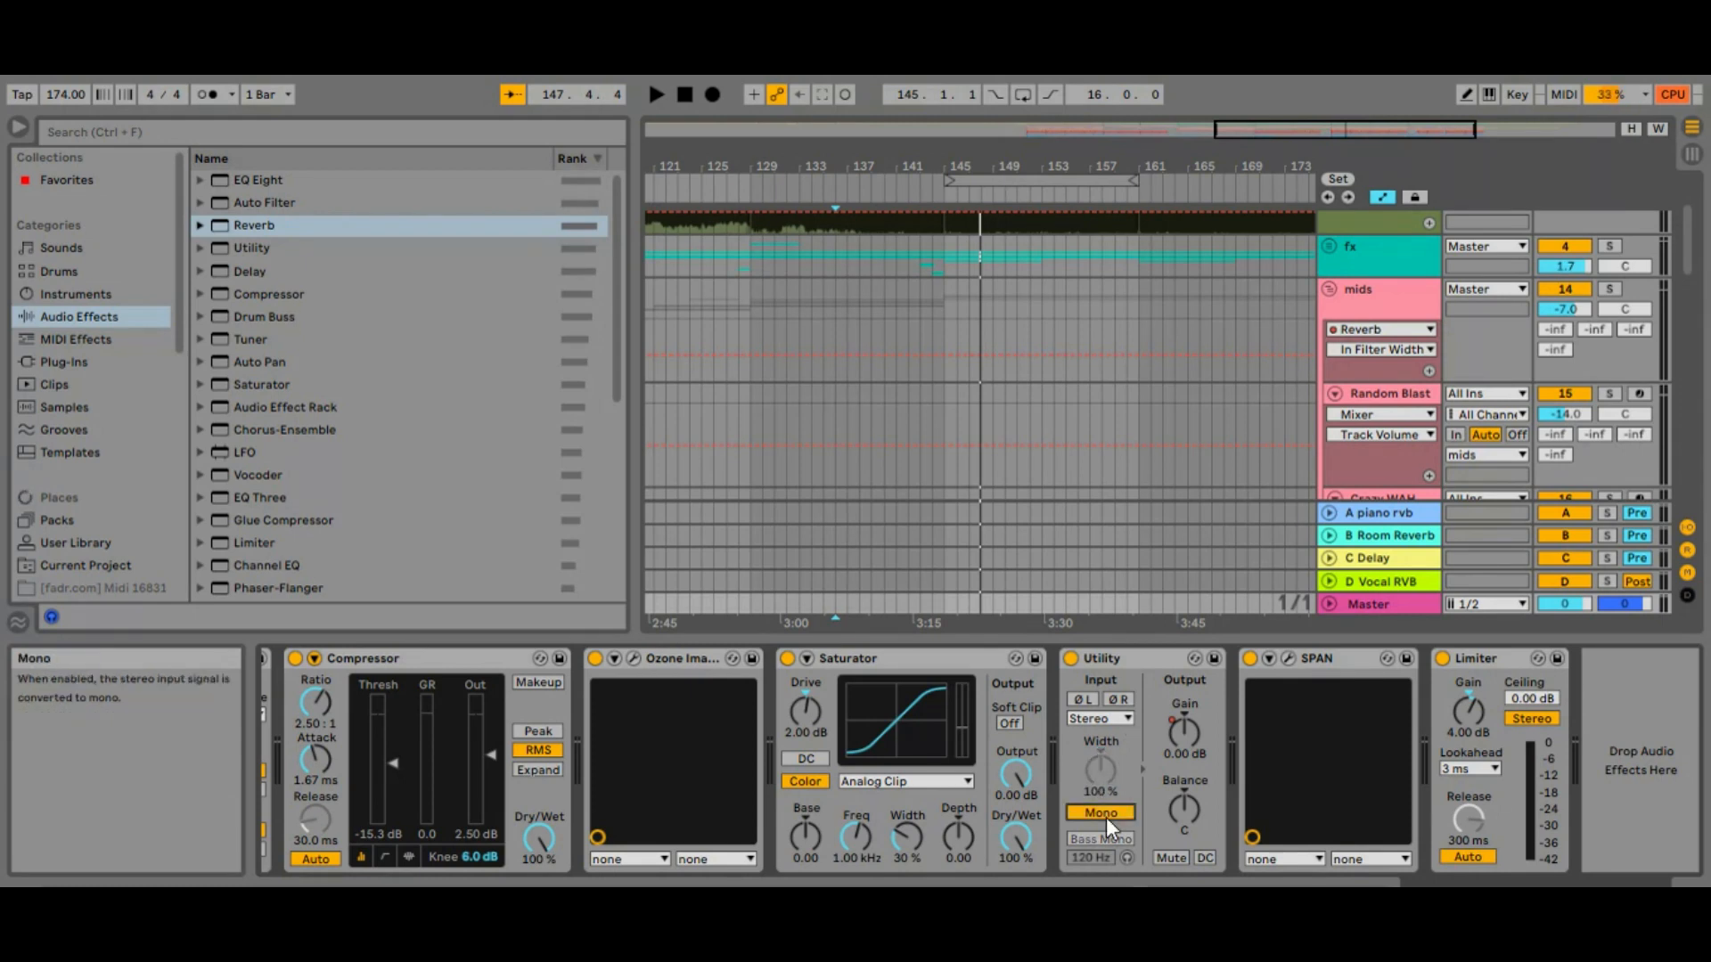
Collapse the mids group, switch off the Utility's Mono mode, and play the arrangement from bar 145
left_click(1331, 292)
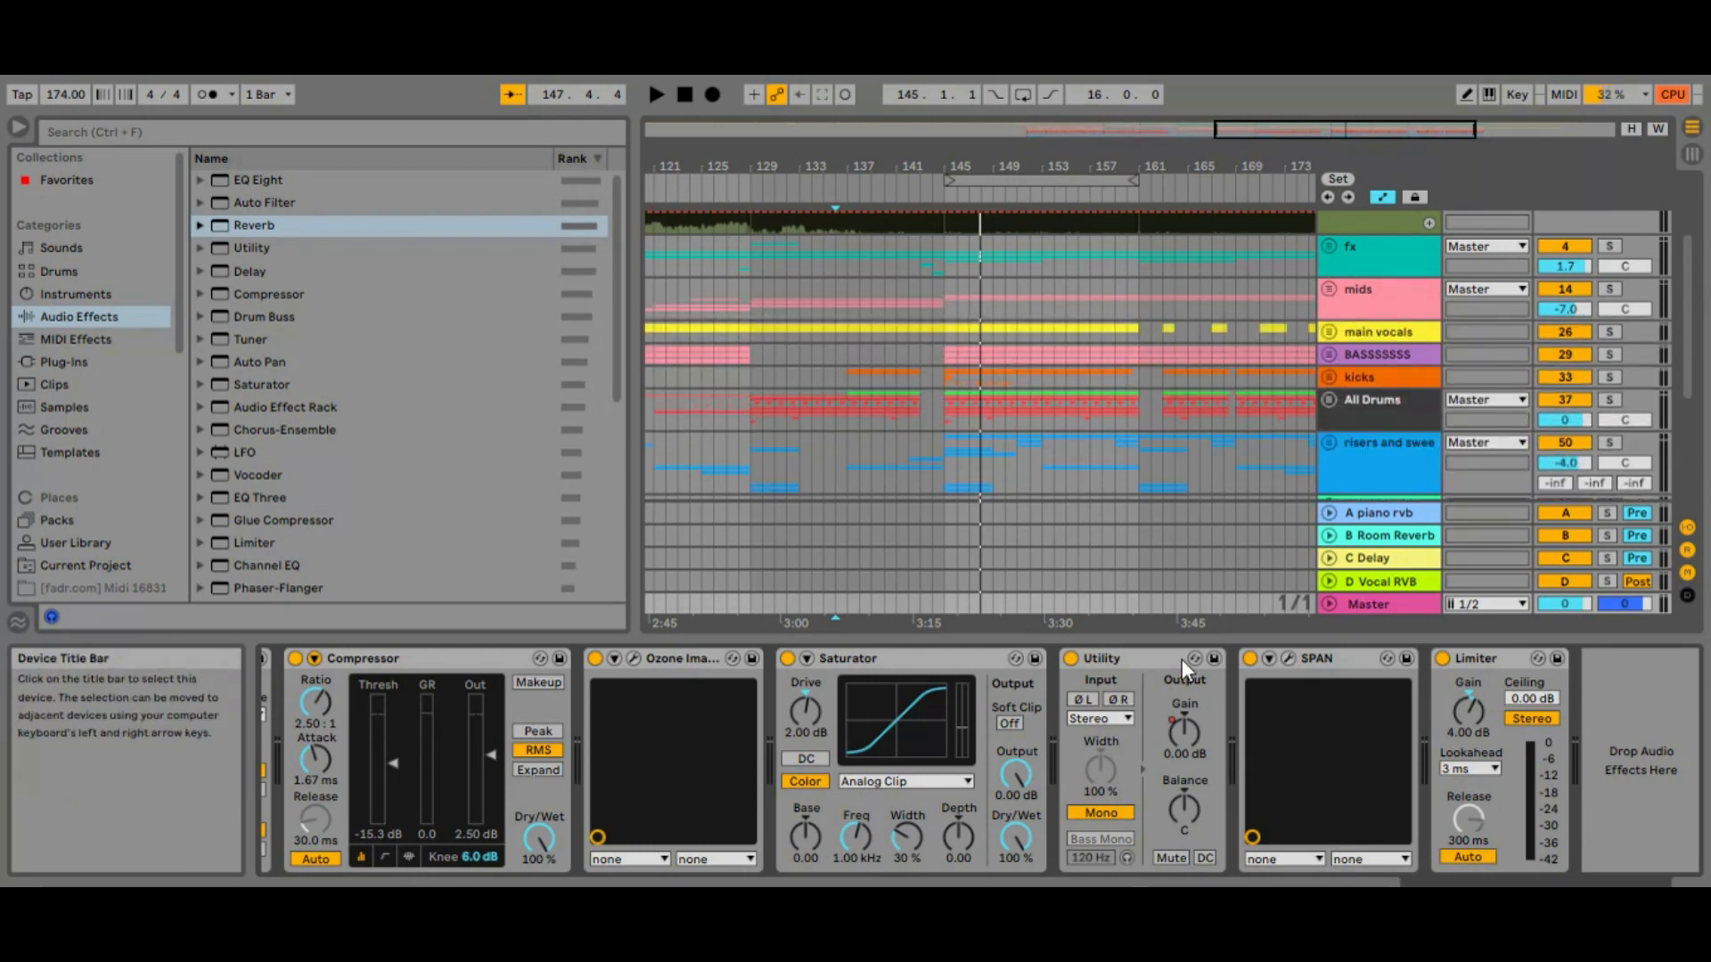
left_click(1100, 814)
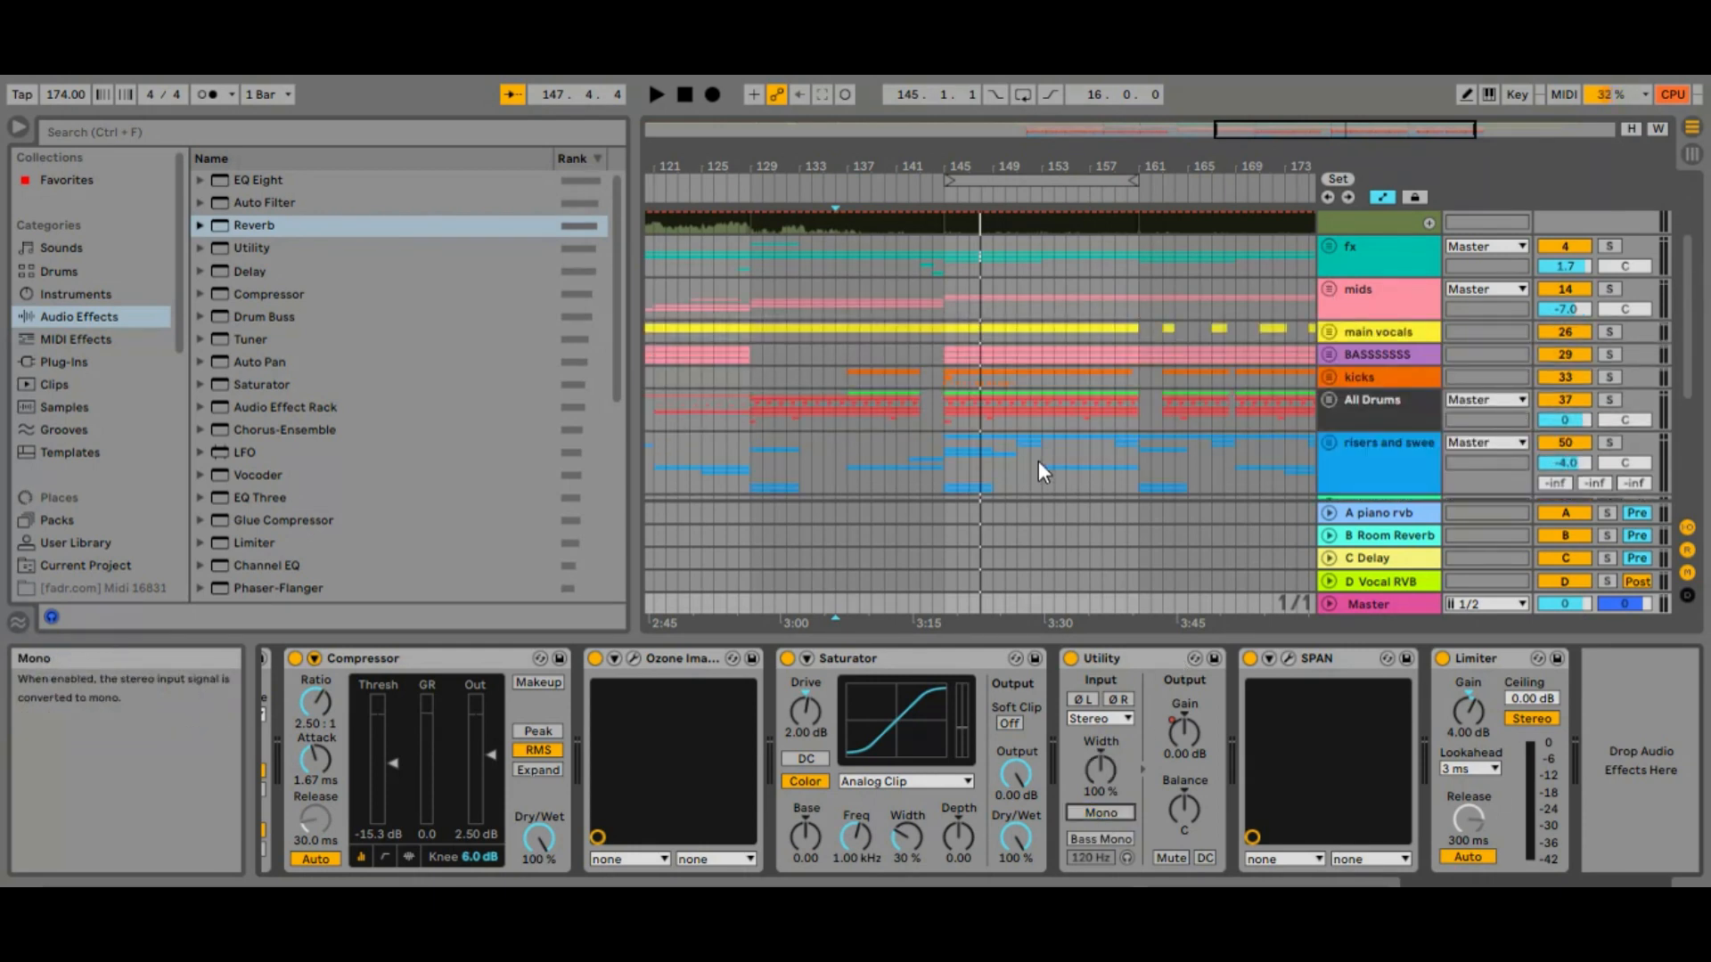
left_click(950, 410)
key("space")
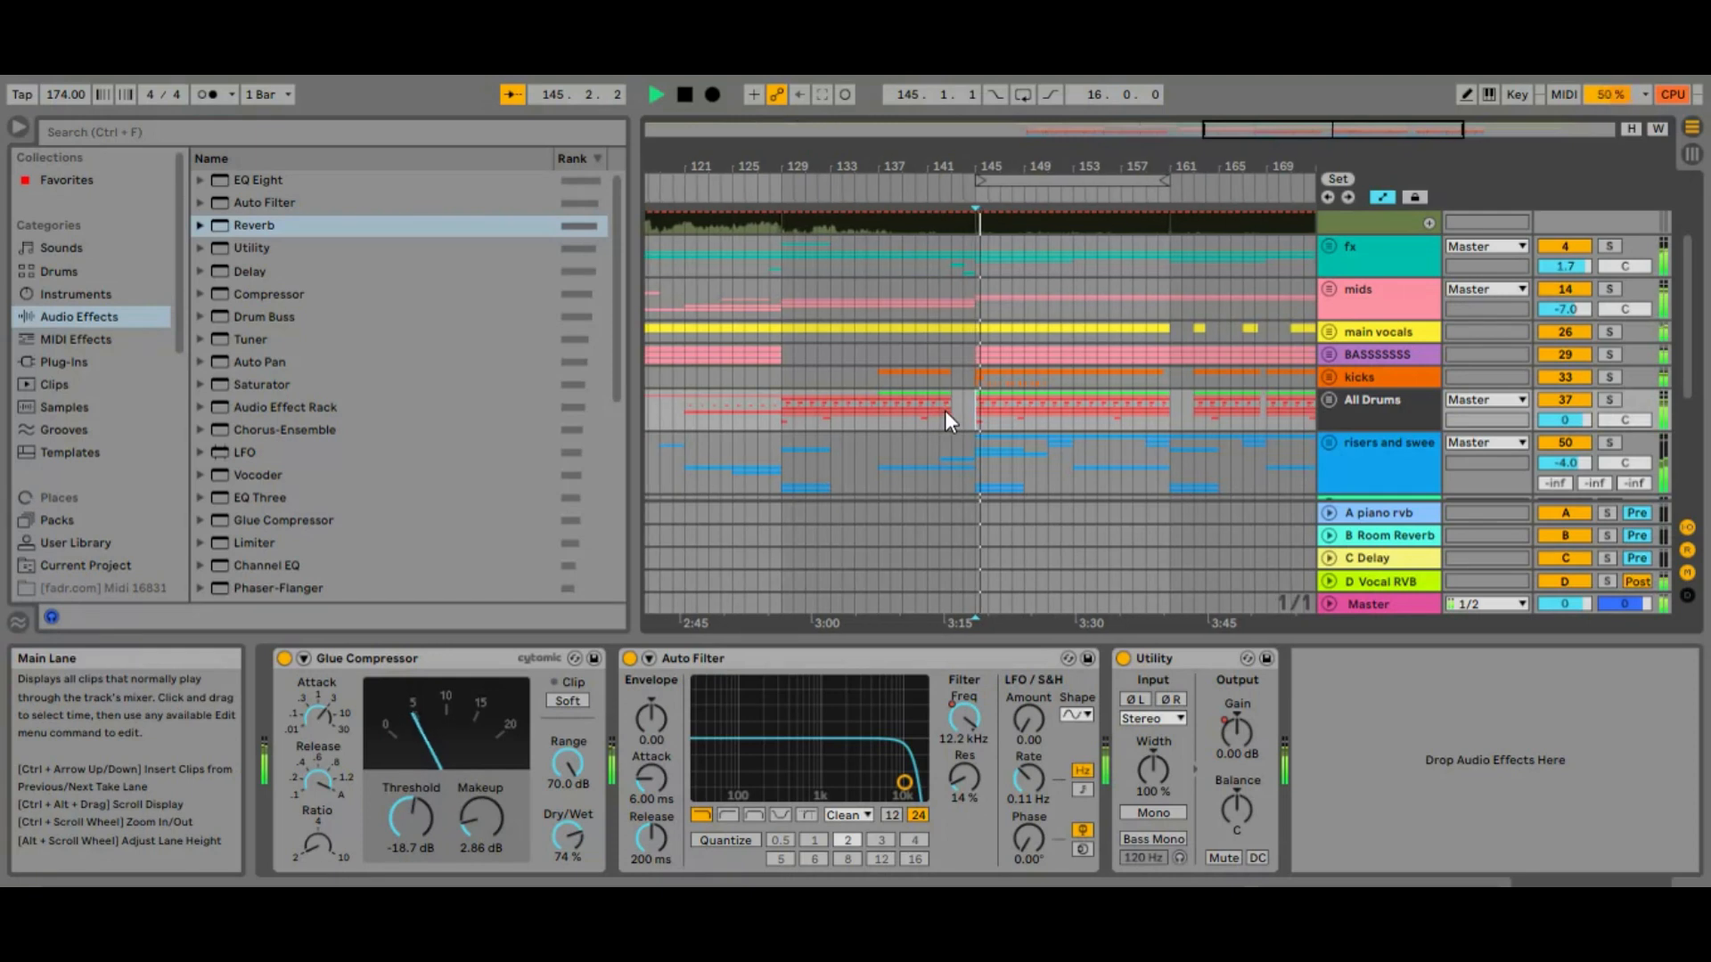
Select the Master track, switch its Utility's Mono mode on during playback to check the mix, and switch it off
left_click(1369, 598)
left_click(1108, 815)
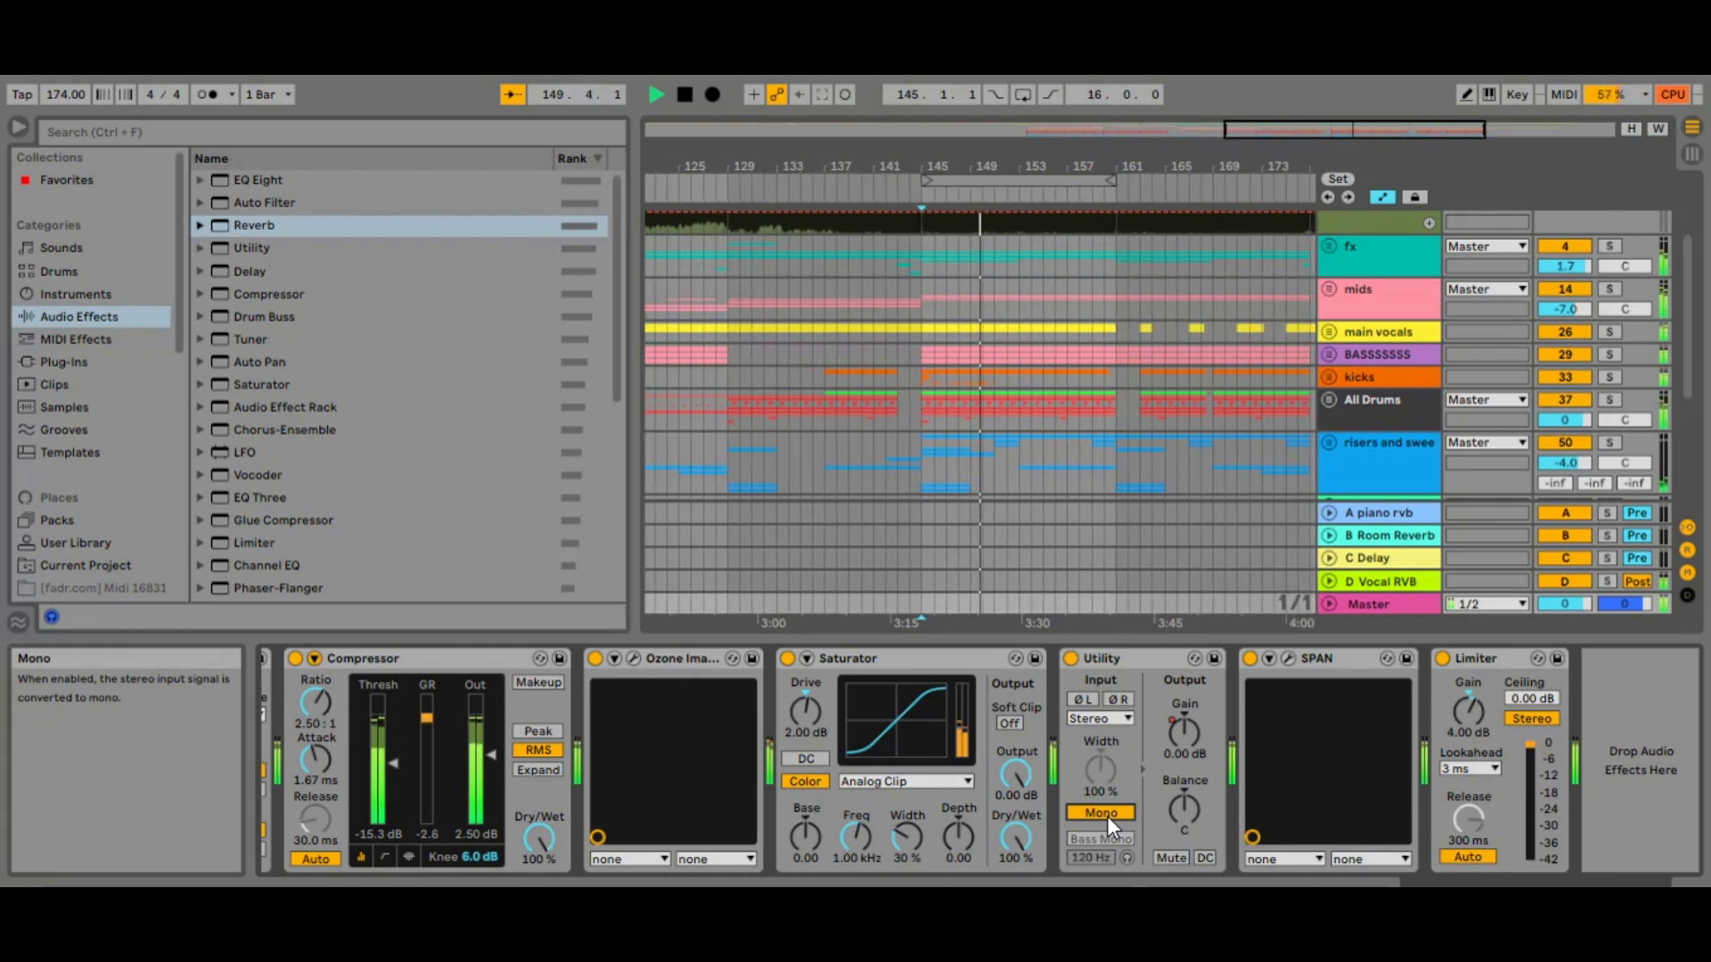
left_click(1108, 814)
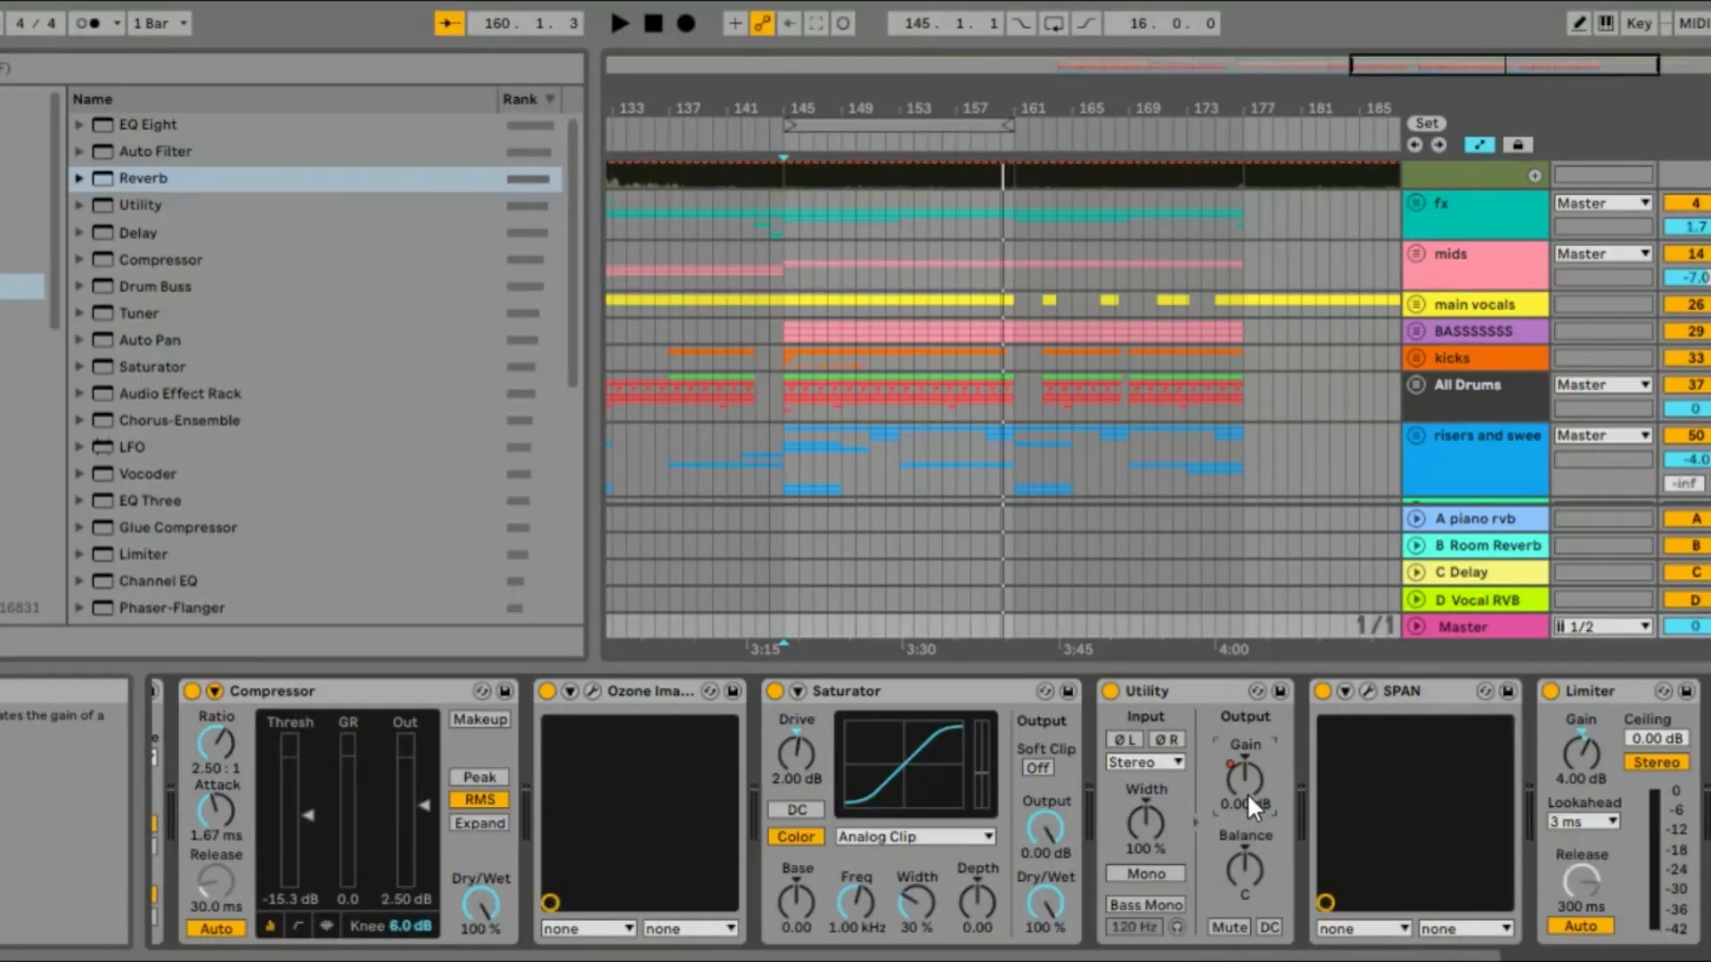
Unfold the Master track and adjust the Utility Gain automation breakpoint at bar 145
left_click(1413, 627)
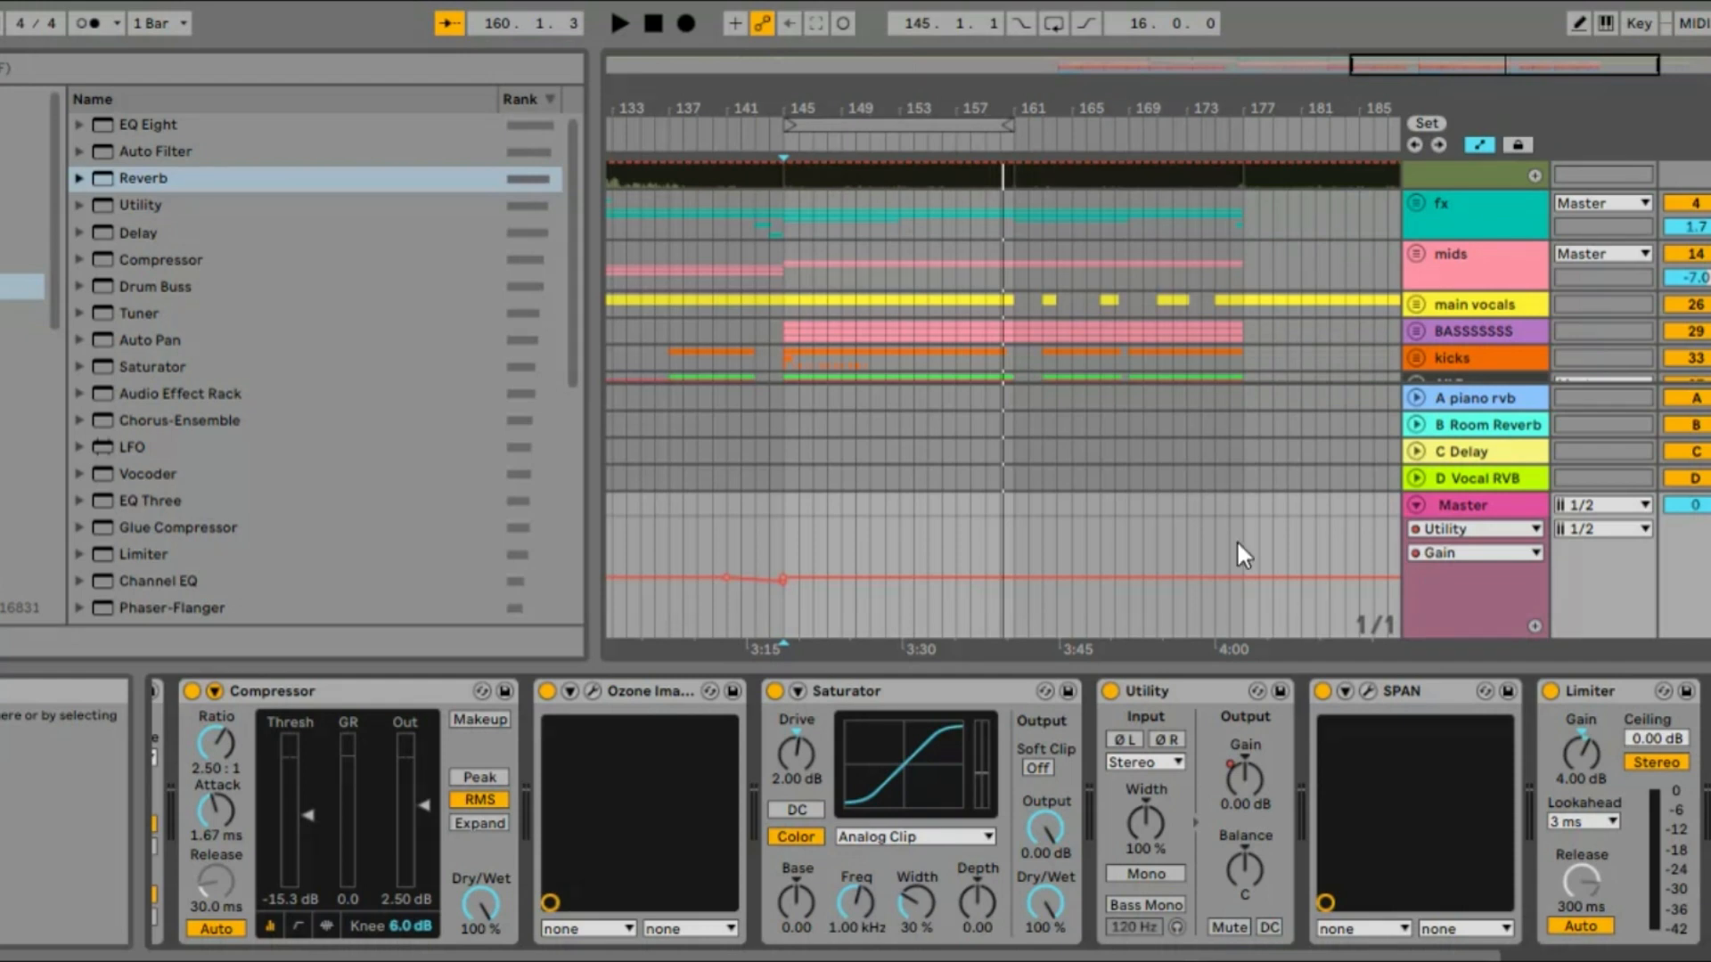
scroll(1047, 487, "left", 10)
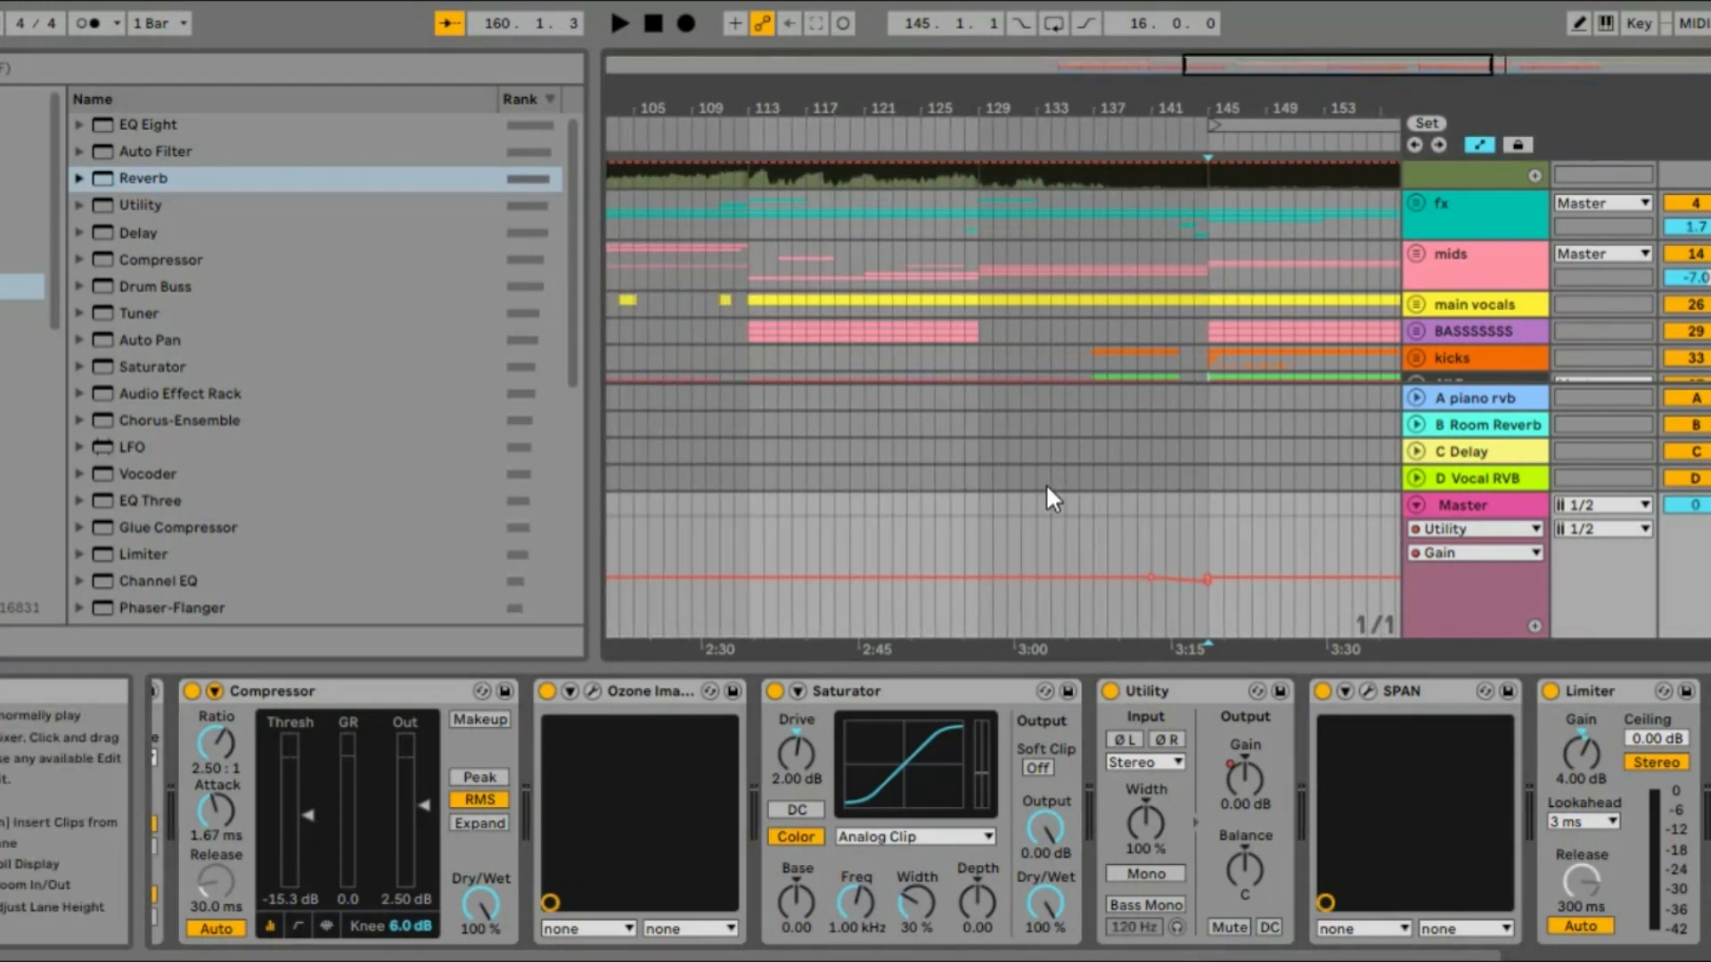
scroll(1045, 482, "right", 1)
mouse_move(1178, 582)
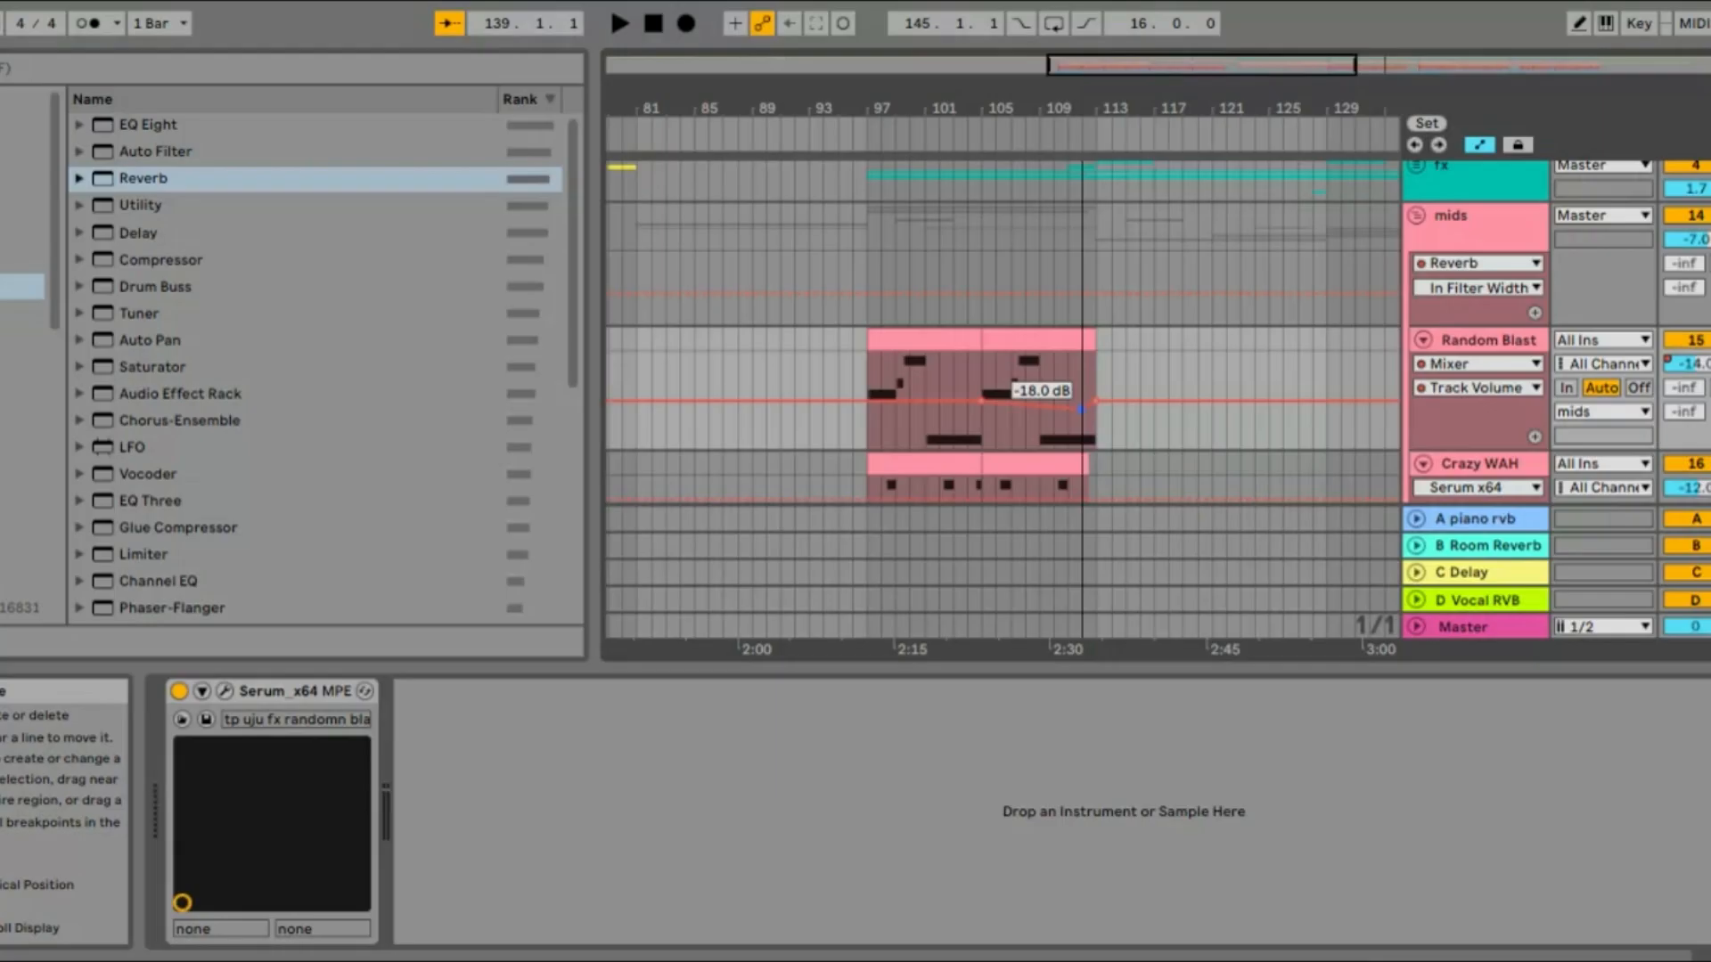
left_click_drag(1091, 410, 1090, 407)
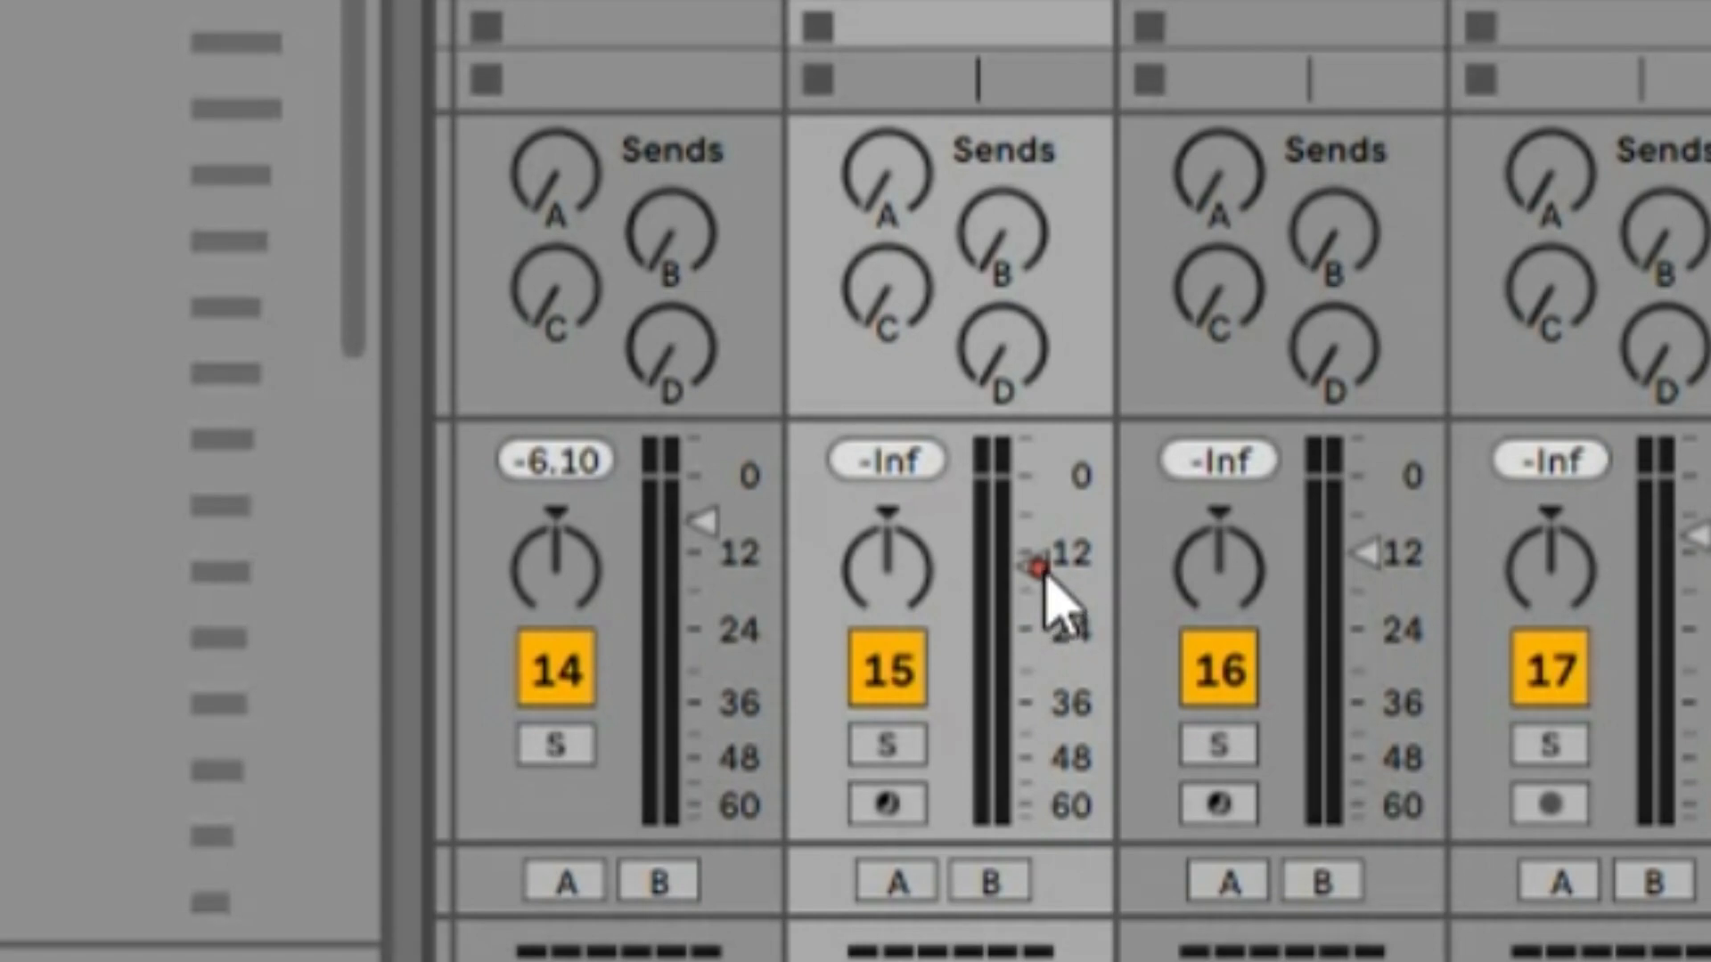
Shape the Utility Gain automation on the Random Blast track, adjusting the breakpoint at the end of its clips
left_click(985, 540)
mouse_move(1036, 568)
left_mouse_down()
mouse_move(1035, 634)
mouse_move(1035, 546)
mouse_move(1036, 588)
left_mouse_up()
left_click_drag(1036, 589, 1035, 579)
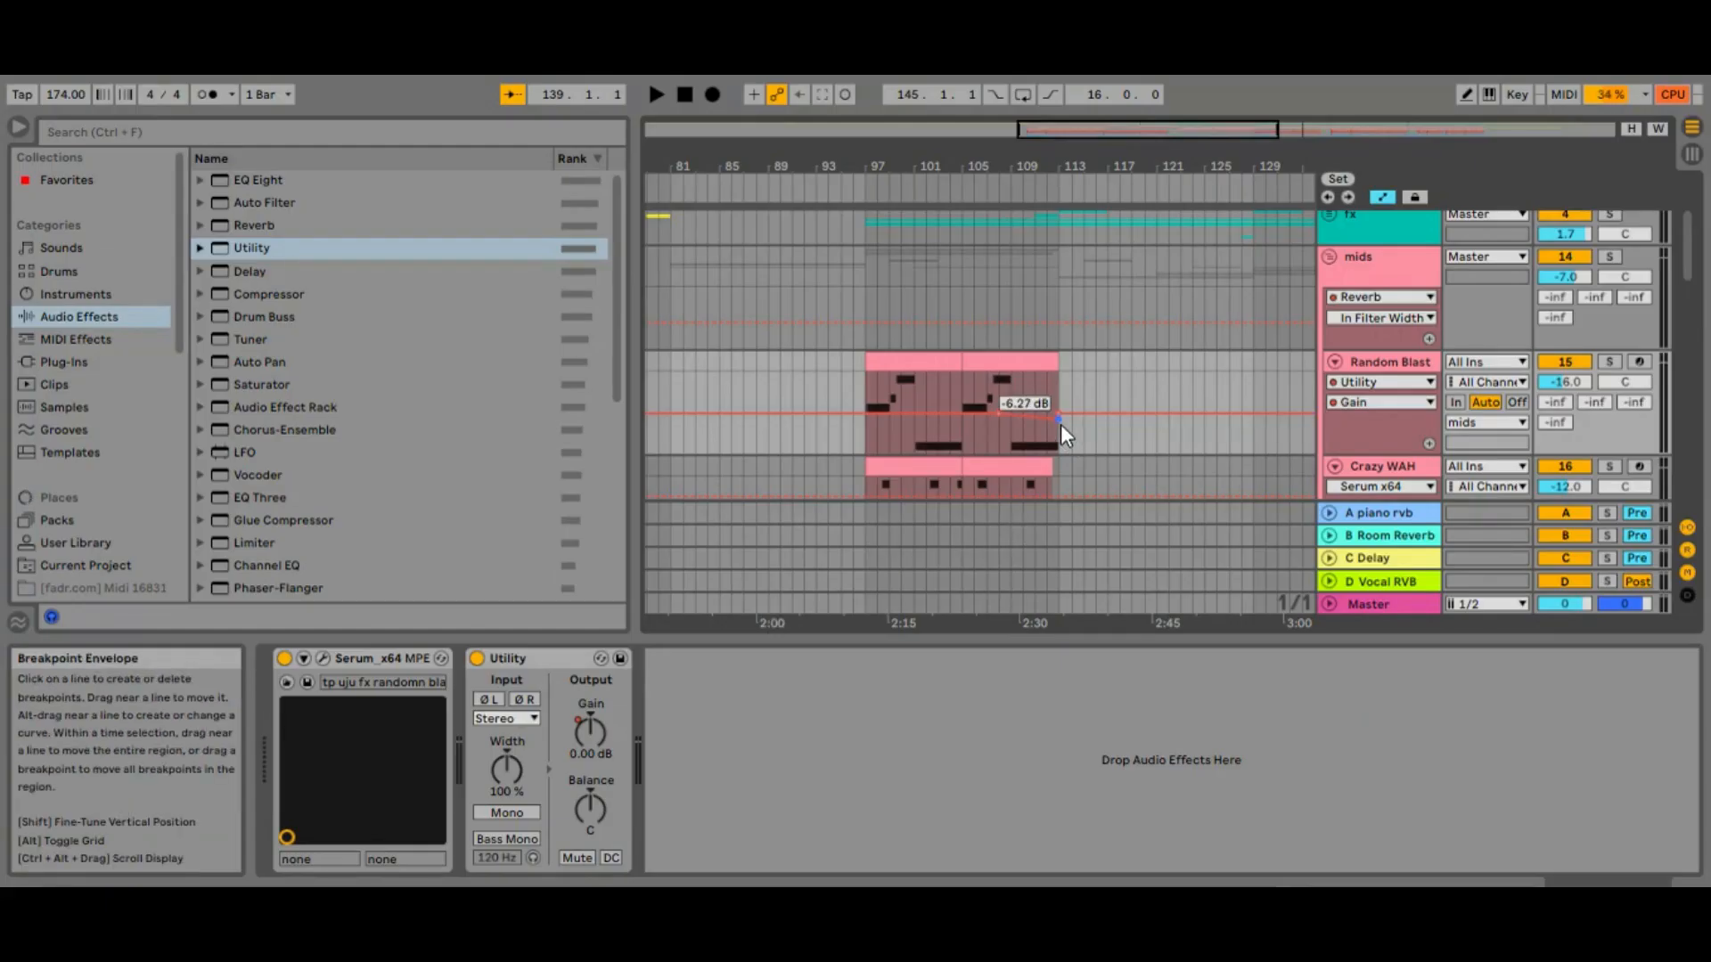
left_click_drag(1060, 424, 1060, 419)
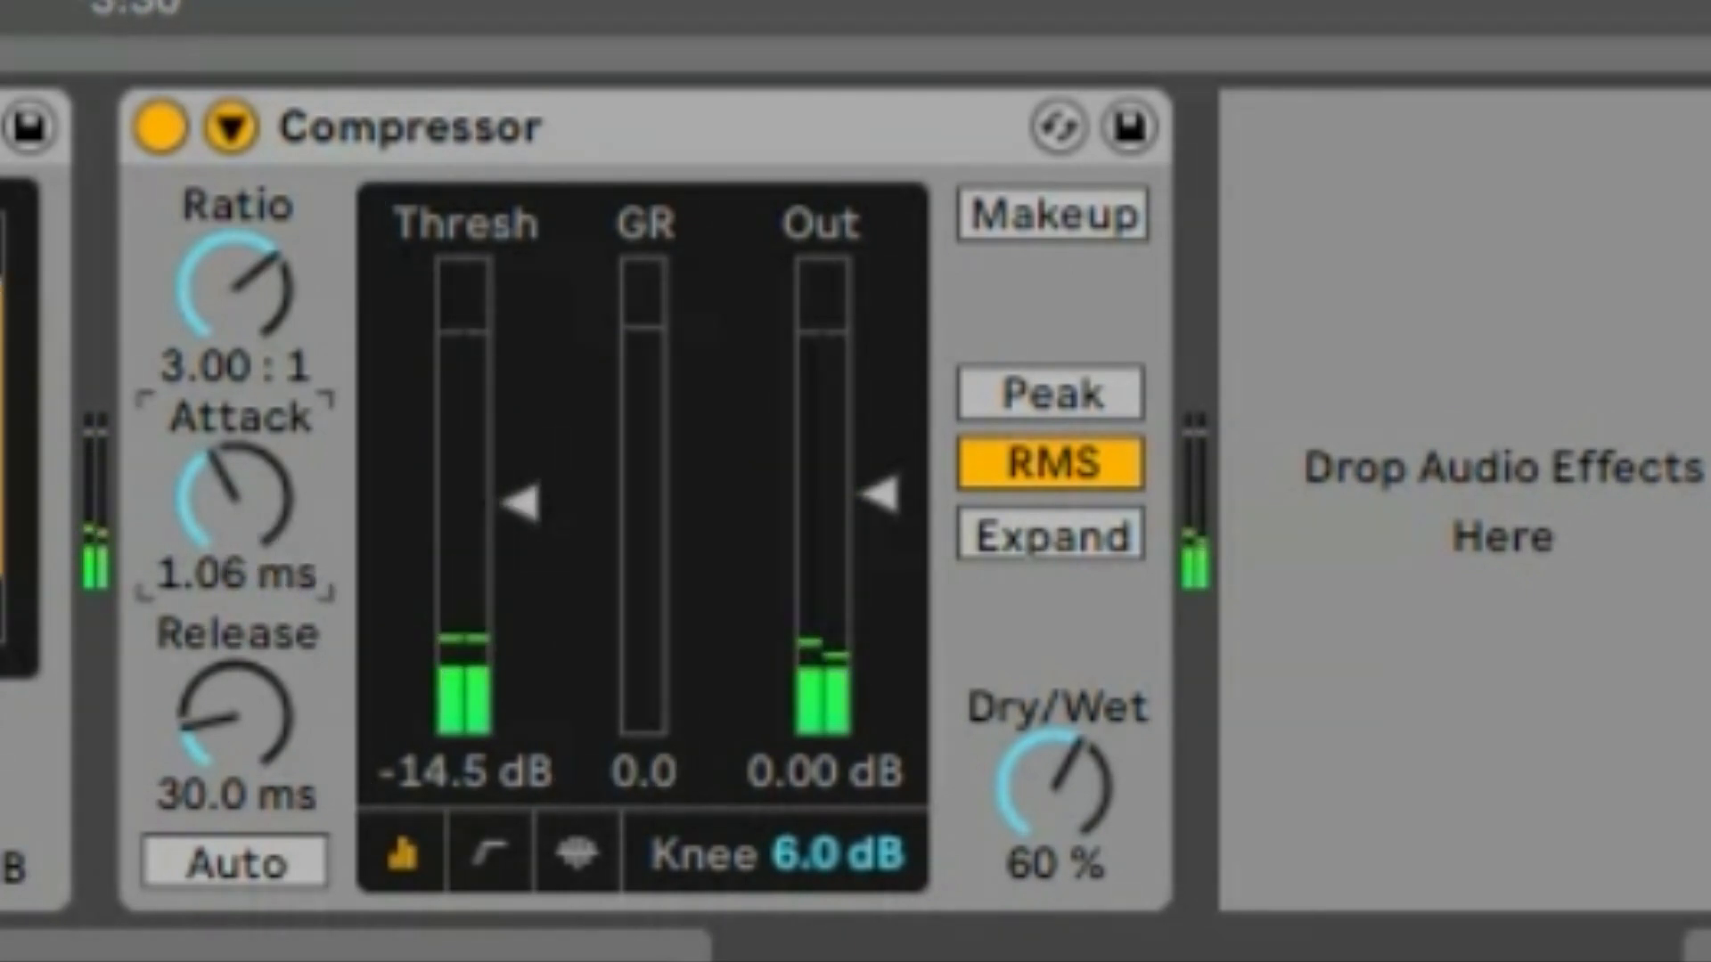
Set the Compressor's attack to 3.16 ms, release to 113 ms, ratio to 3.71:1 and Dry/Wet to 50%, with its transfer curve shown
left_click_drag(235, 497, 234, 463)
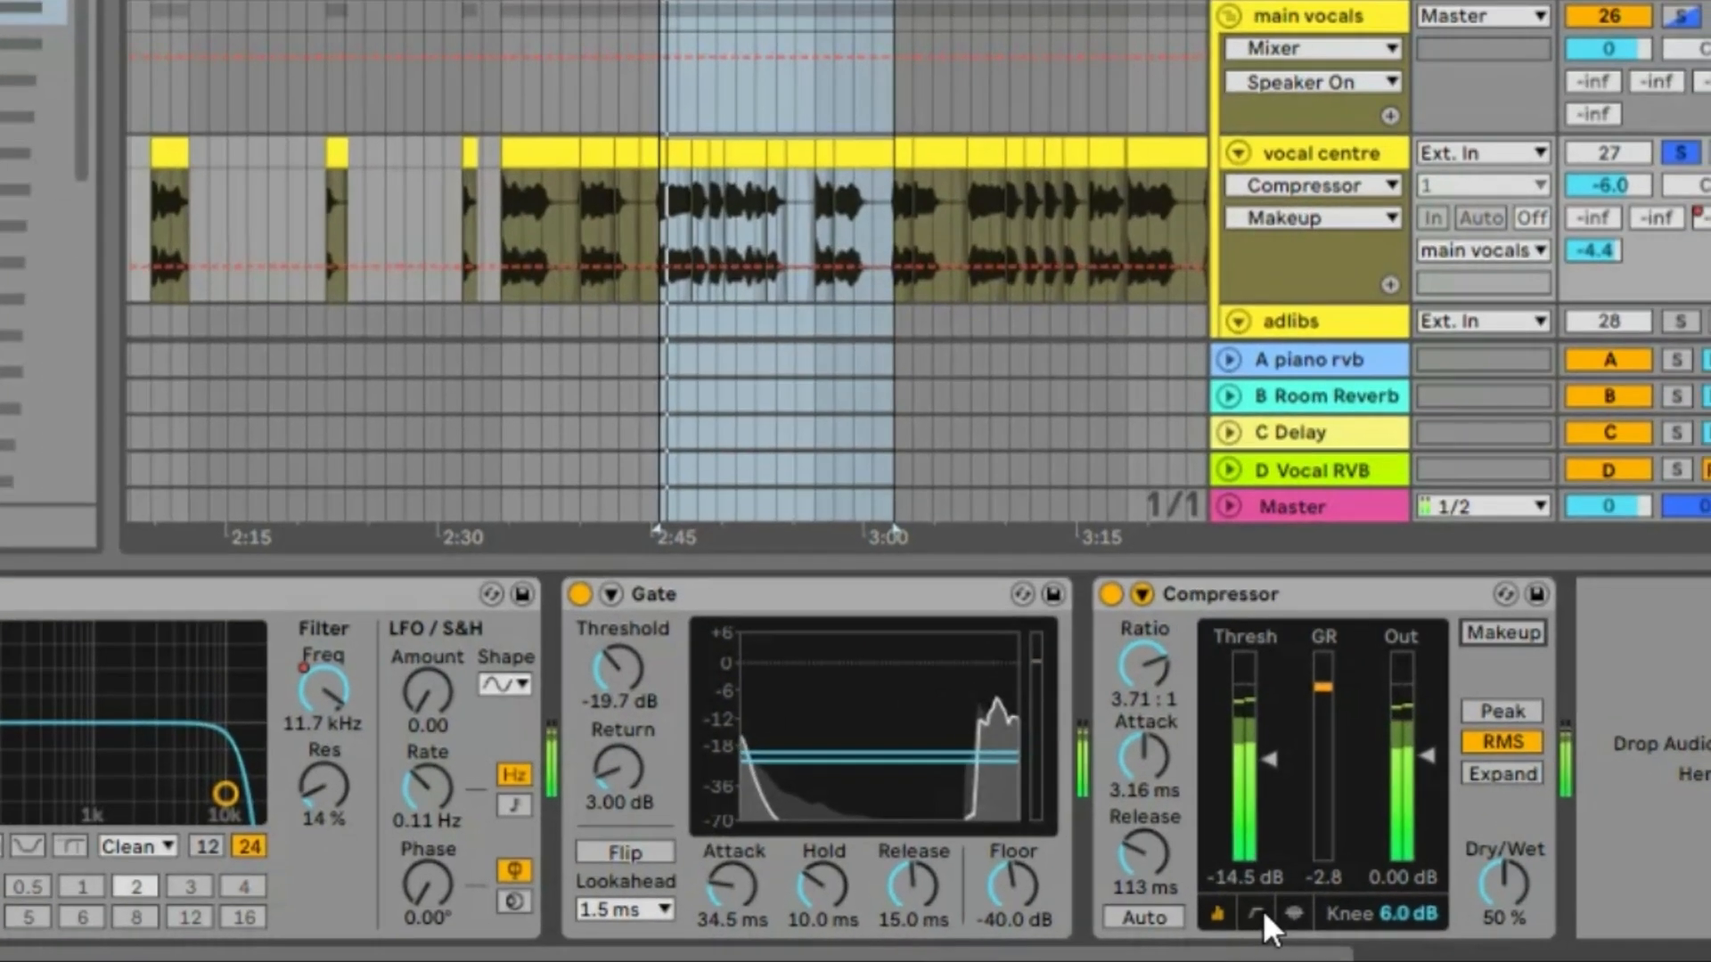
left_click(488, 854)
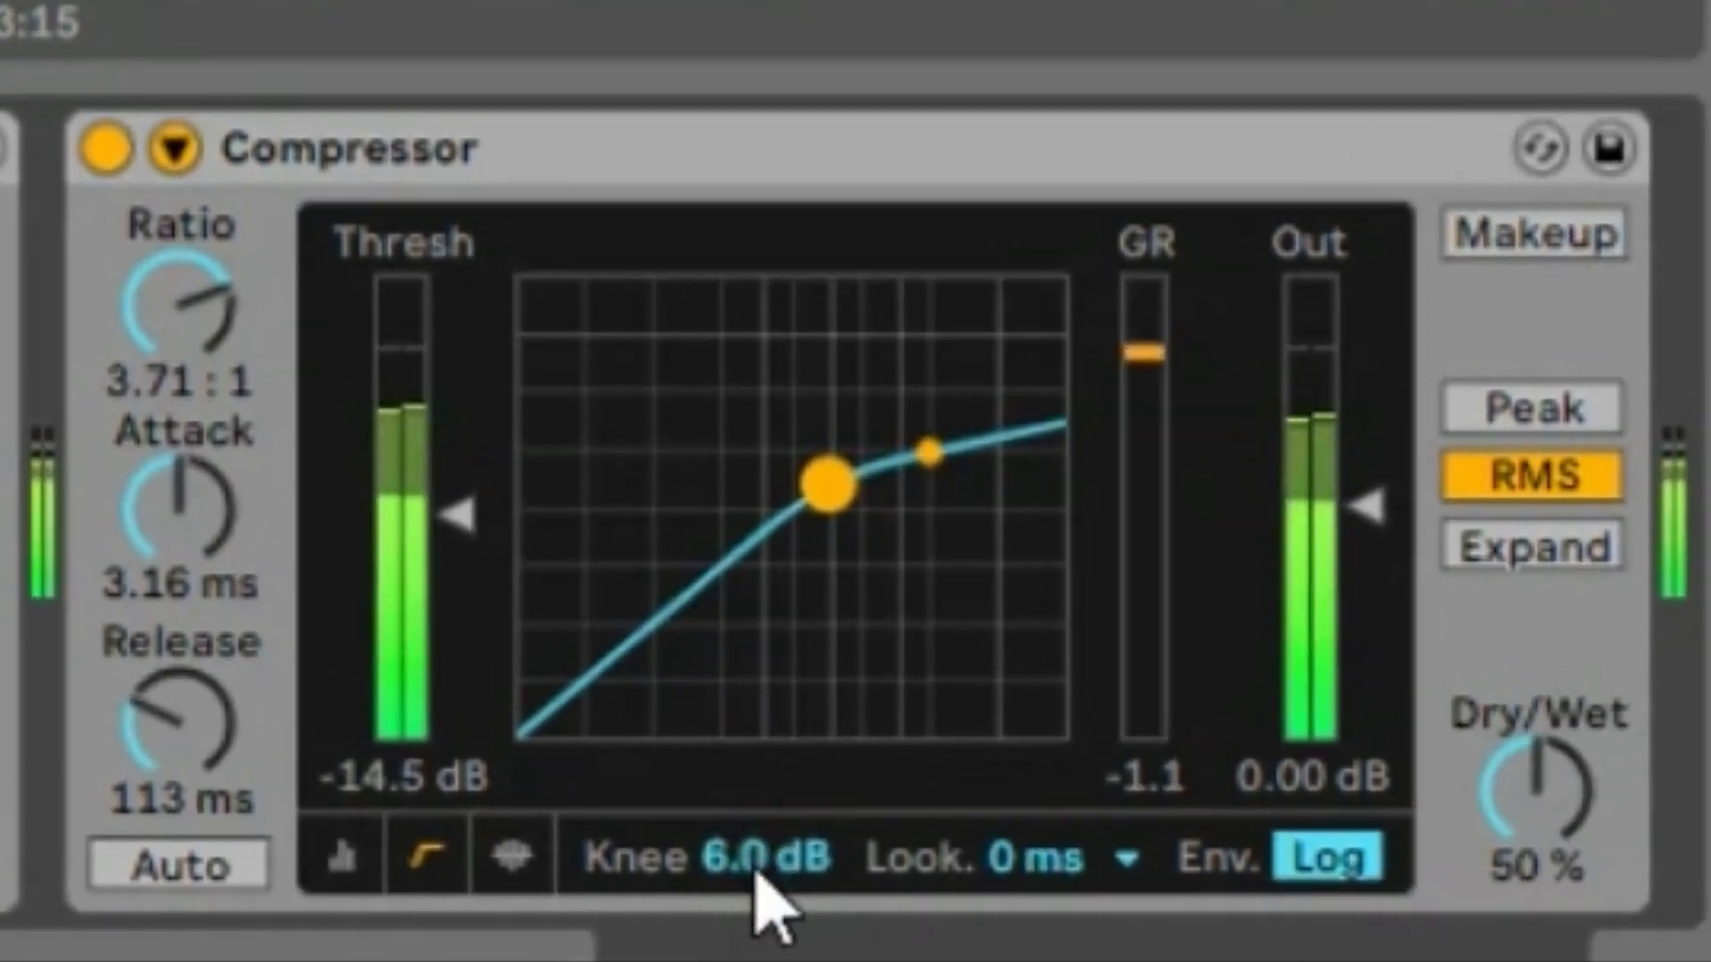
left_click(996, 882)
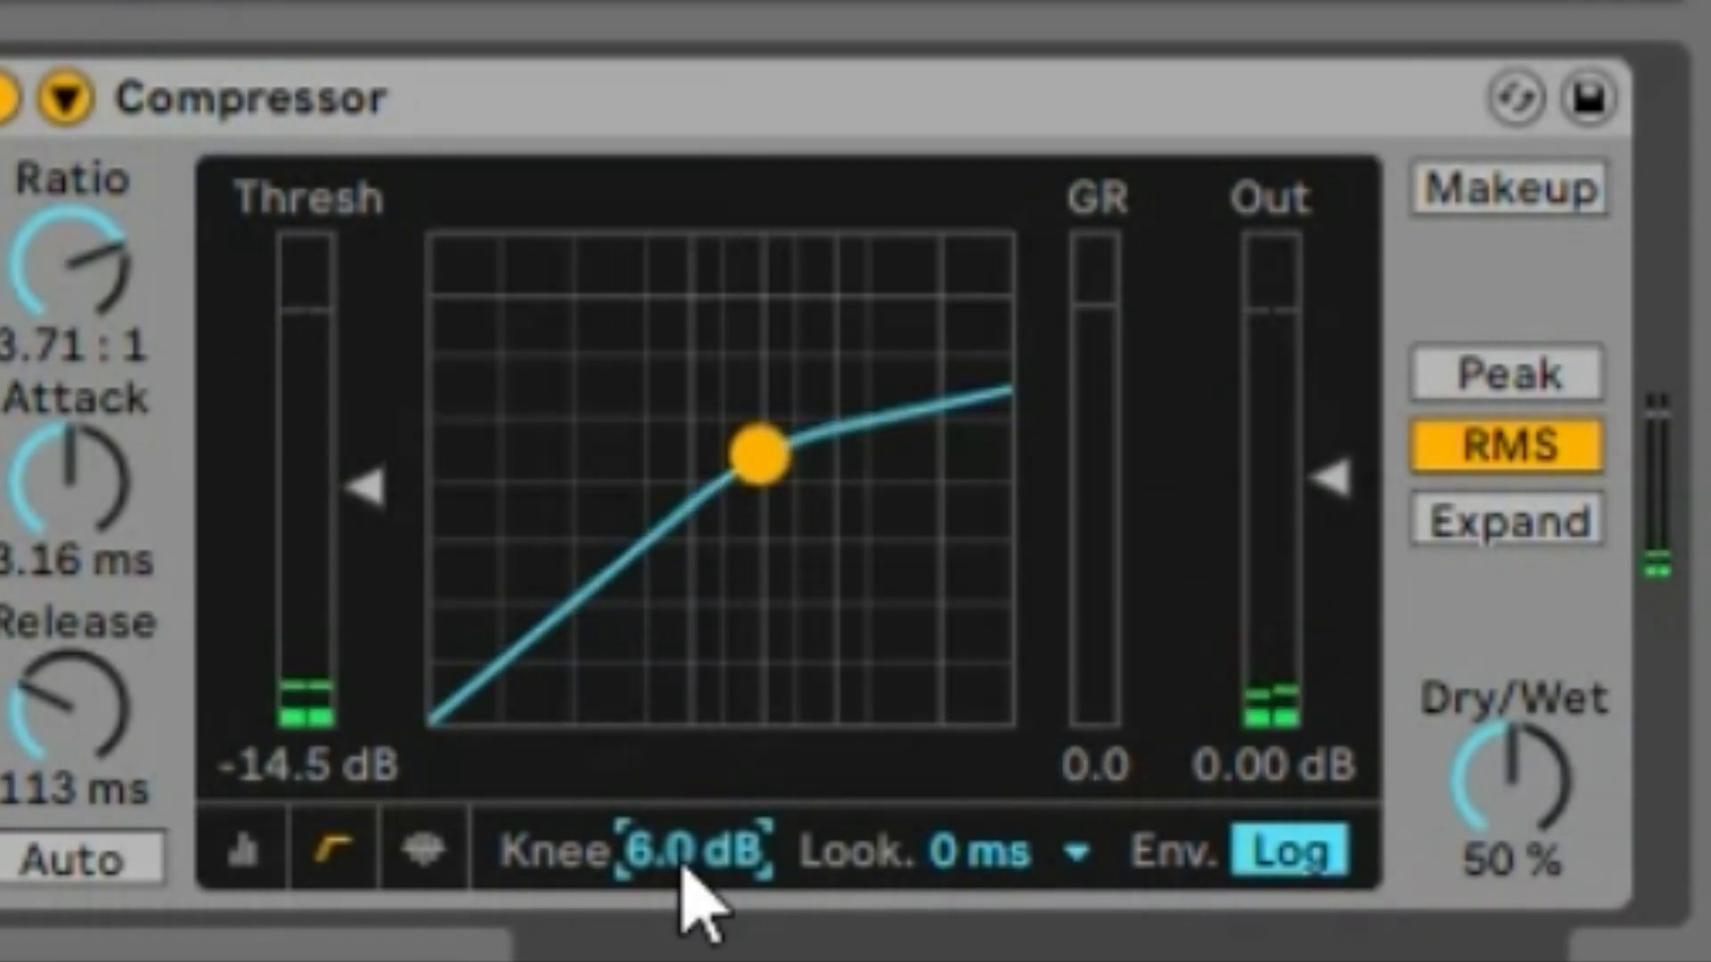
Set the attack of the Kick SC sidechain compressor to 0.56 ms
scroll(685, 869, "down", 6)
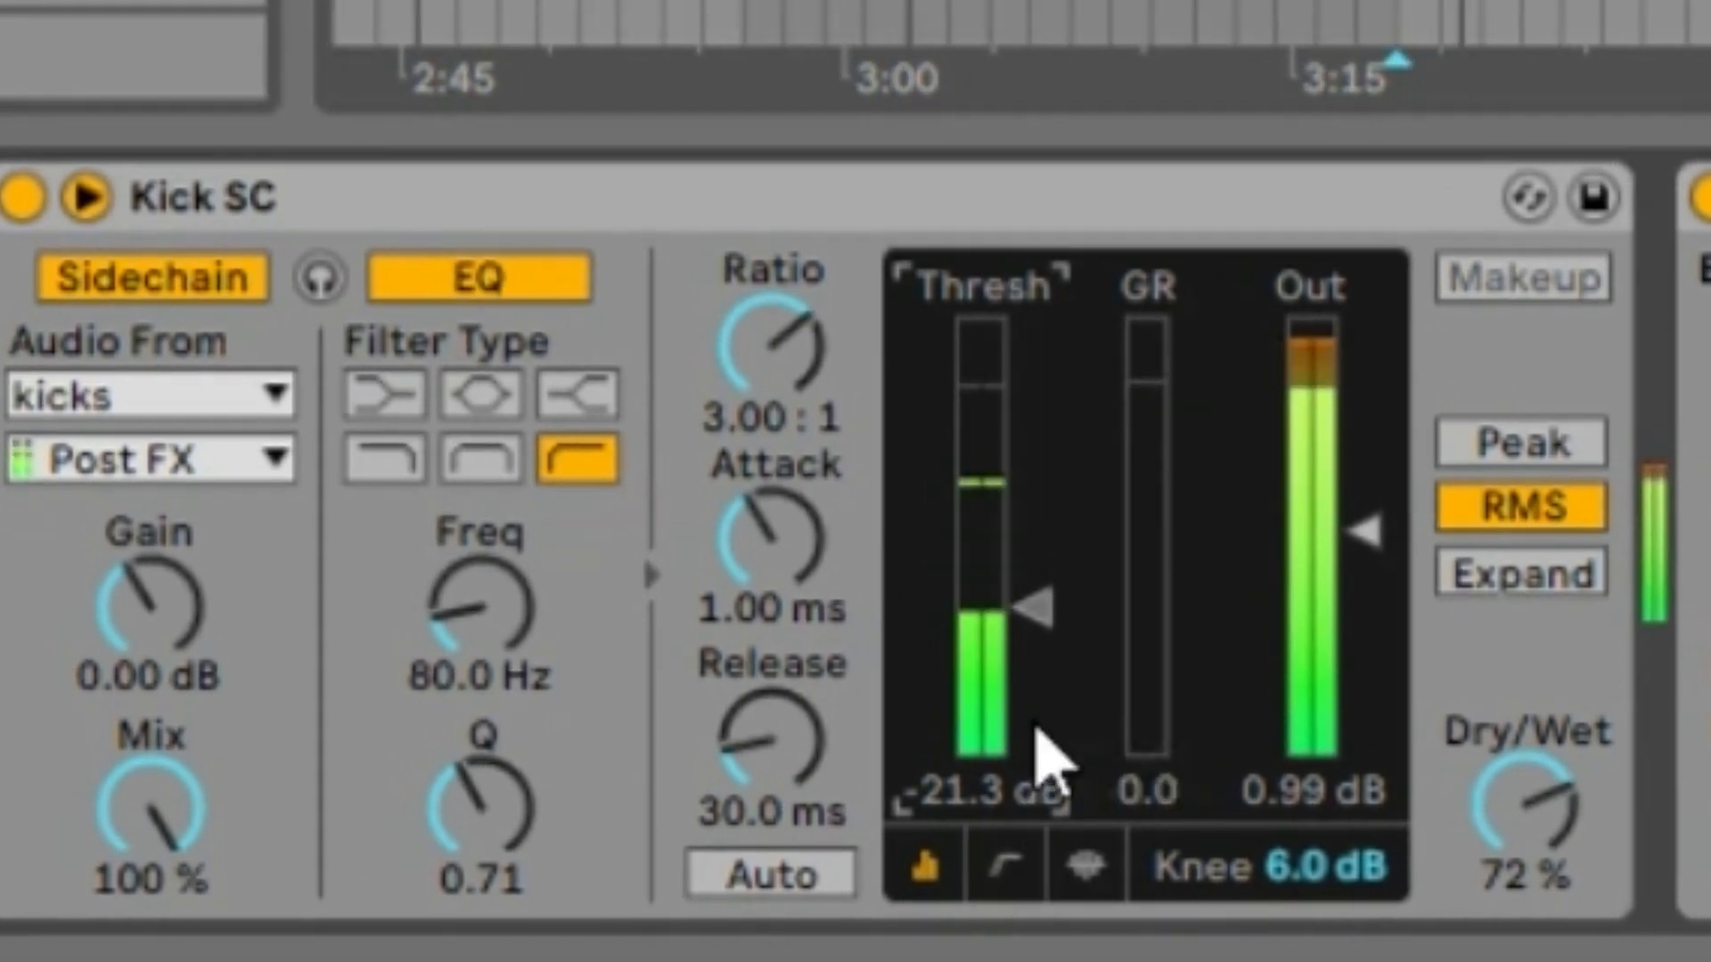
mouse_move(797, 570)
left_mouse_down()
mouse_move(797, 599)
mouse_move(791, 553)
left_mouse_up()
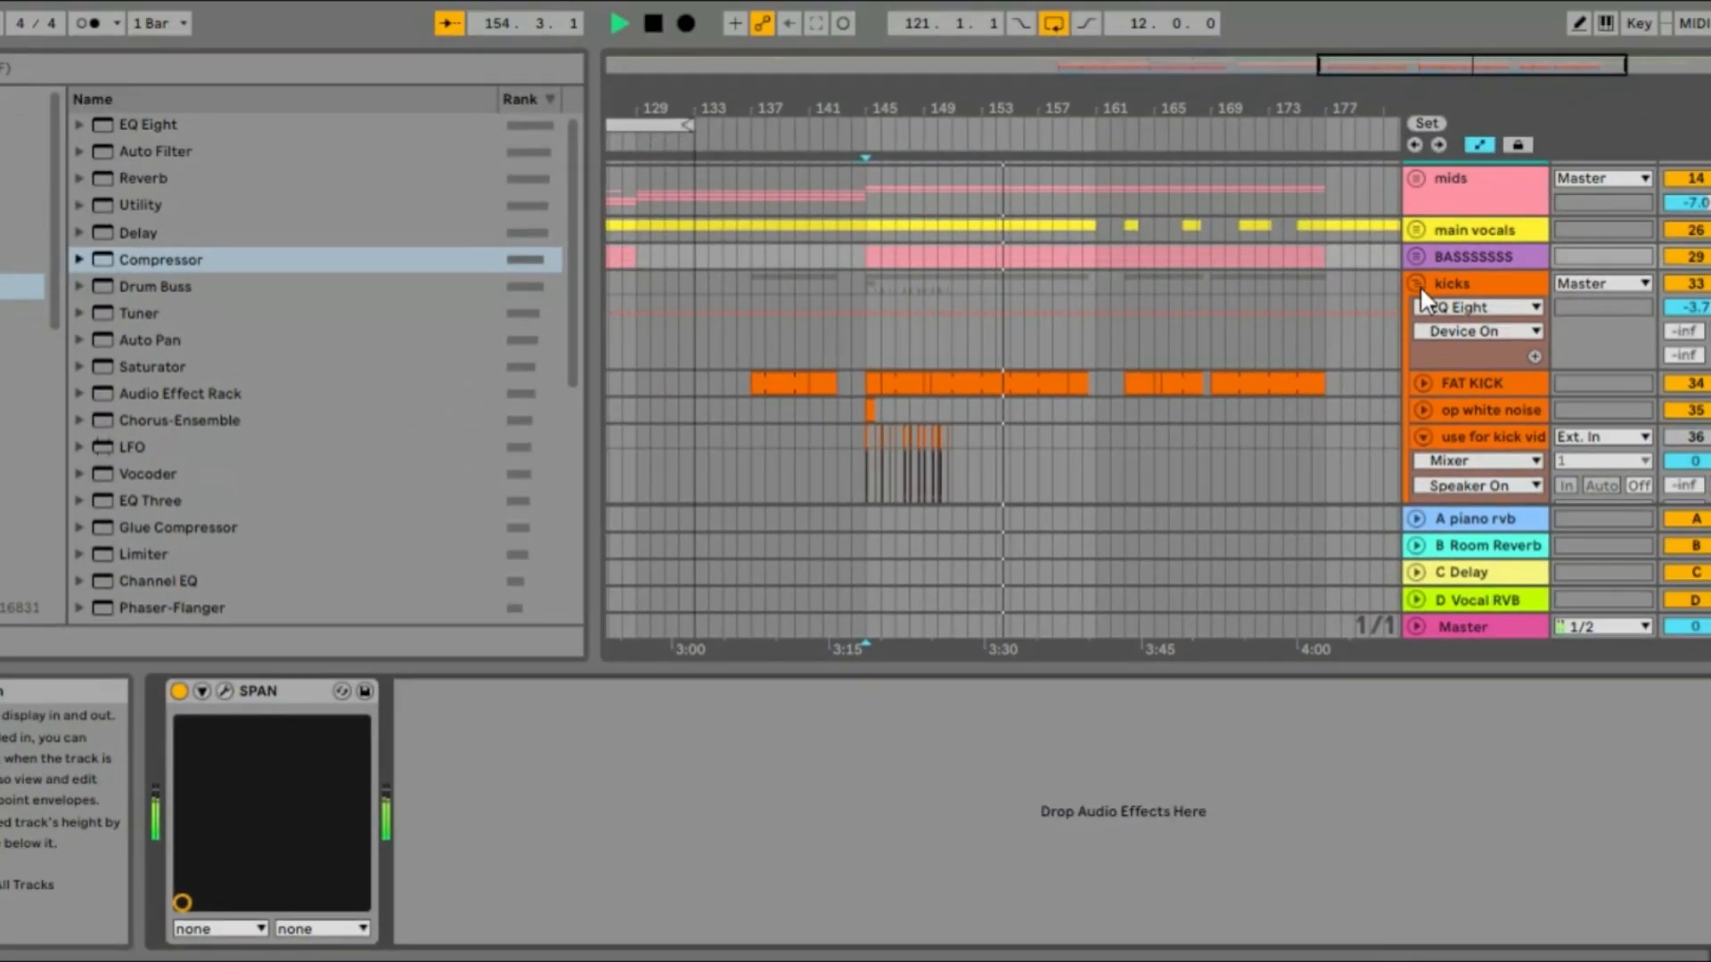
Show the FAT KICK track's devices, and unfold the BASSSSSSS group to show the Main Bass track's devices
left_click(1456, 378)
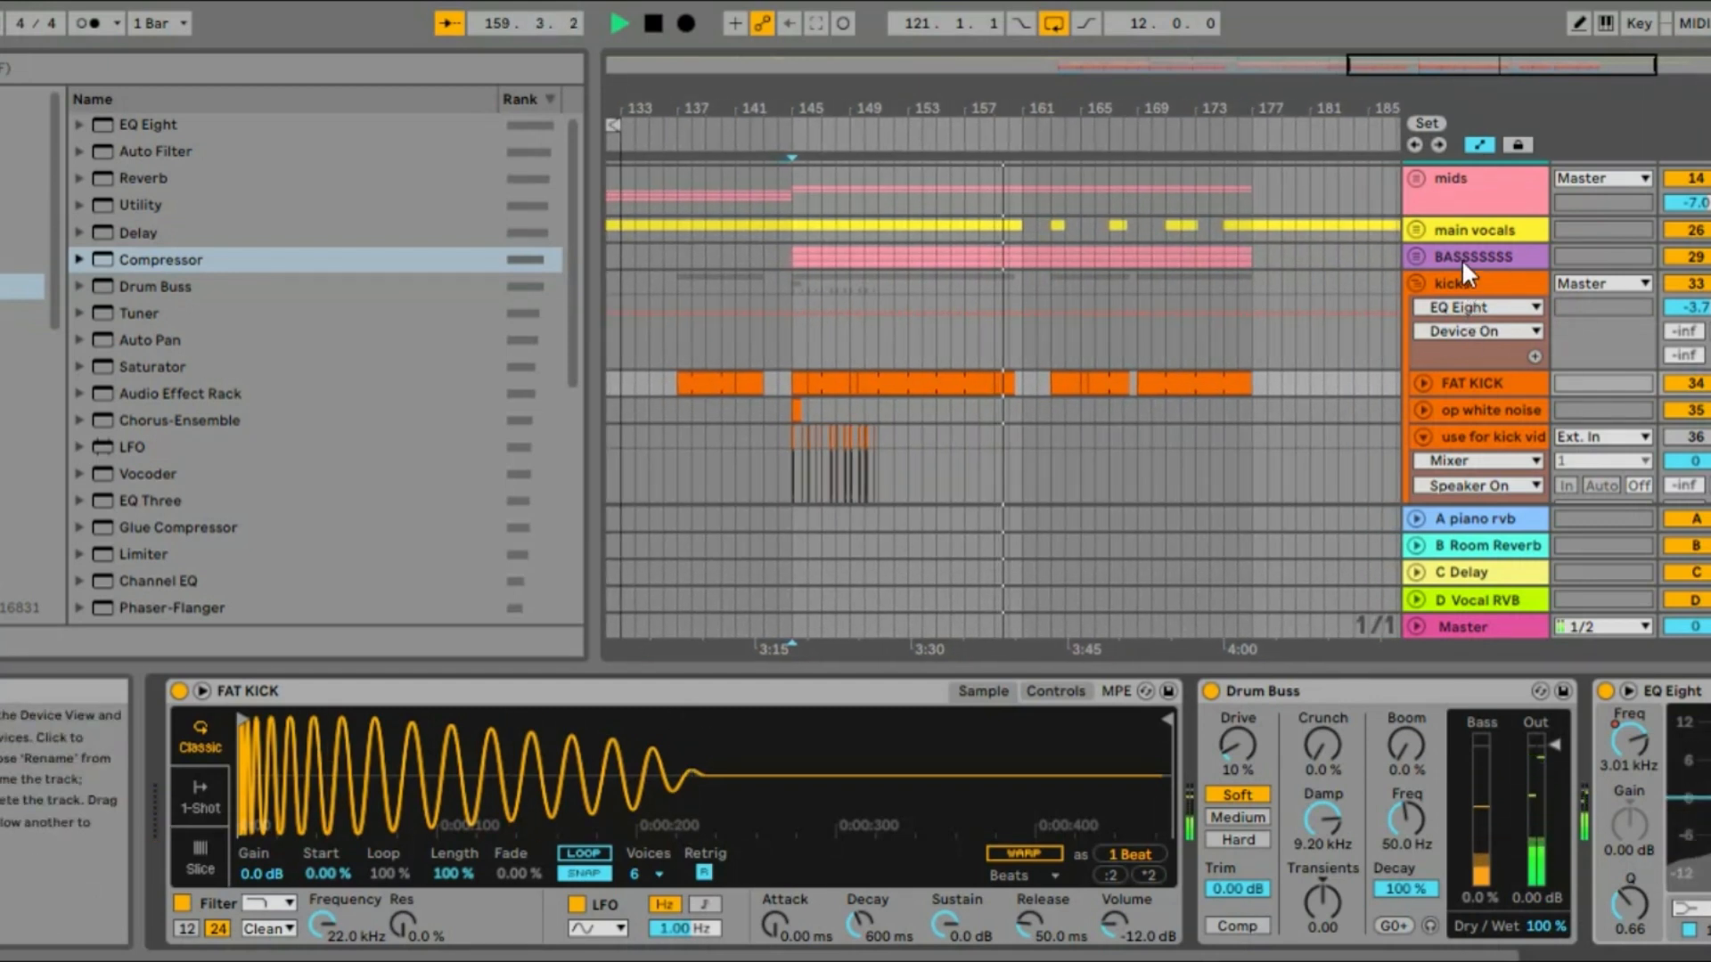
left_click(1415, 257)
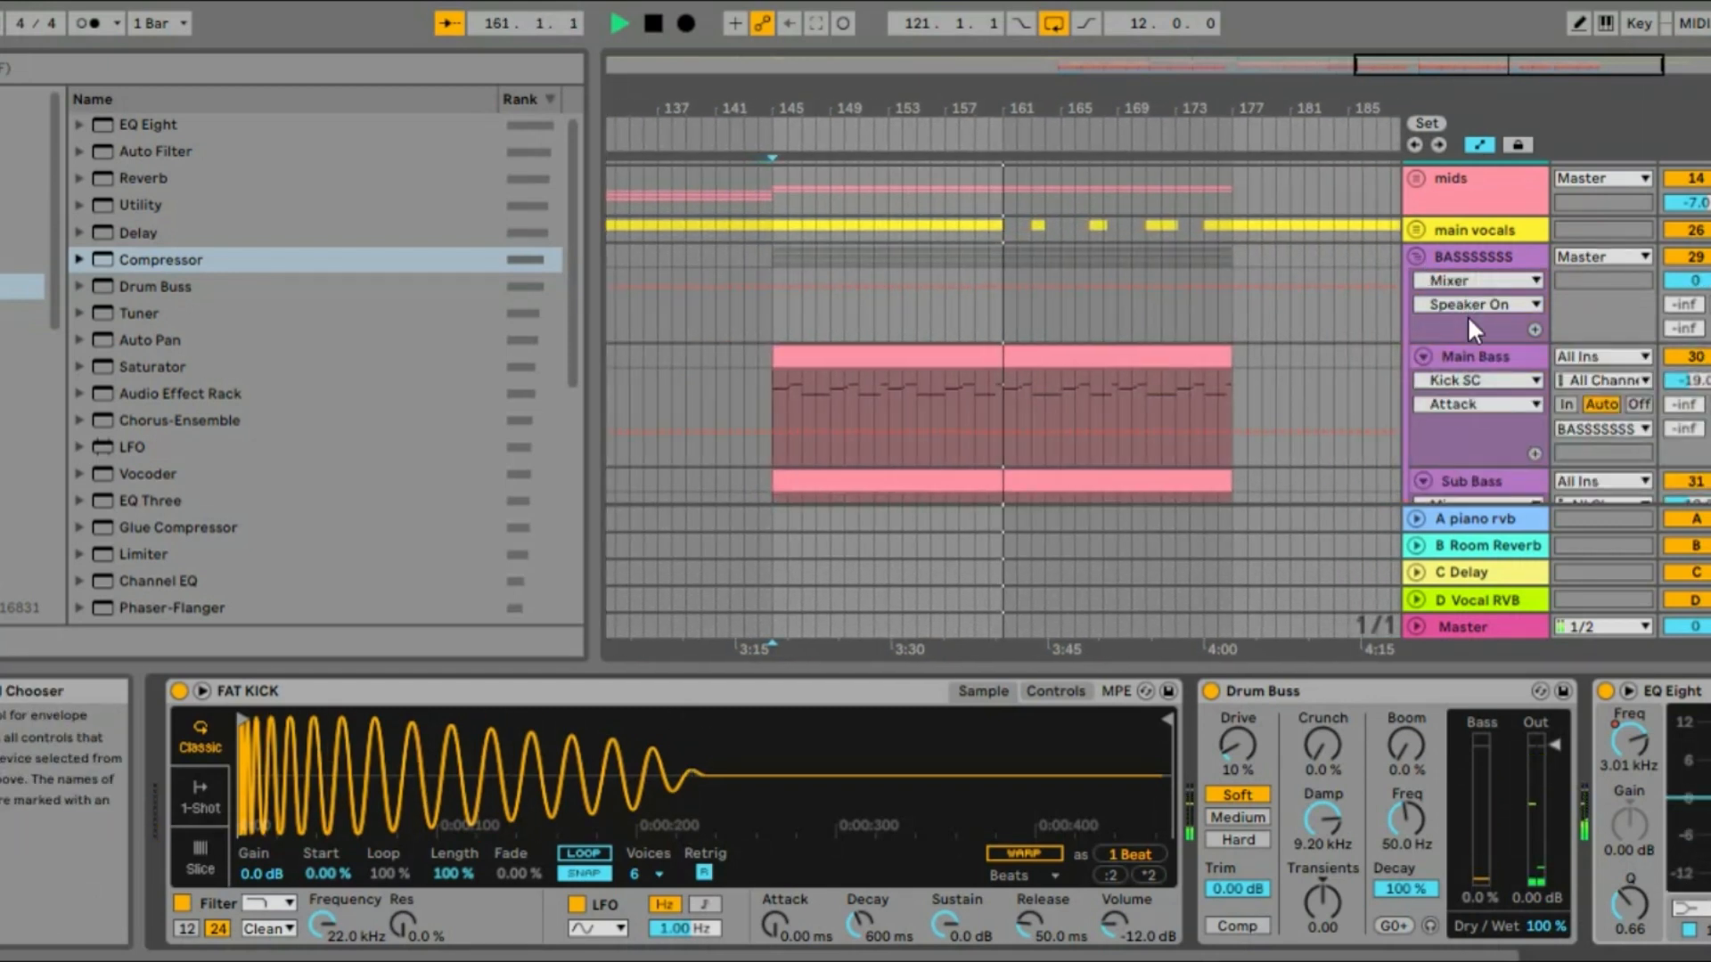
left_click(1470, 357)
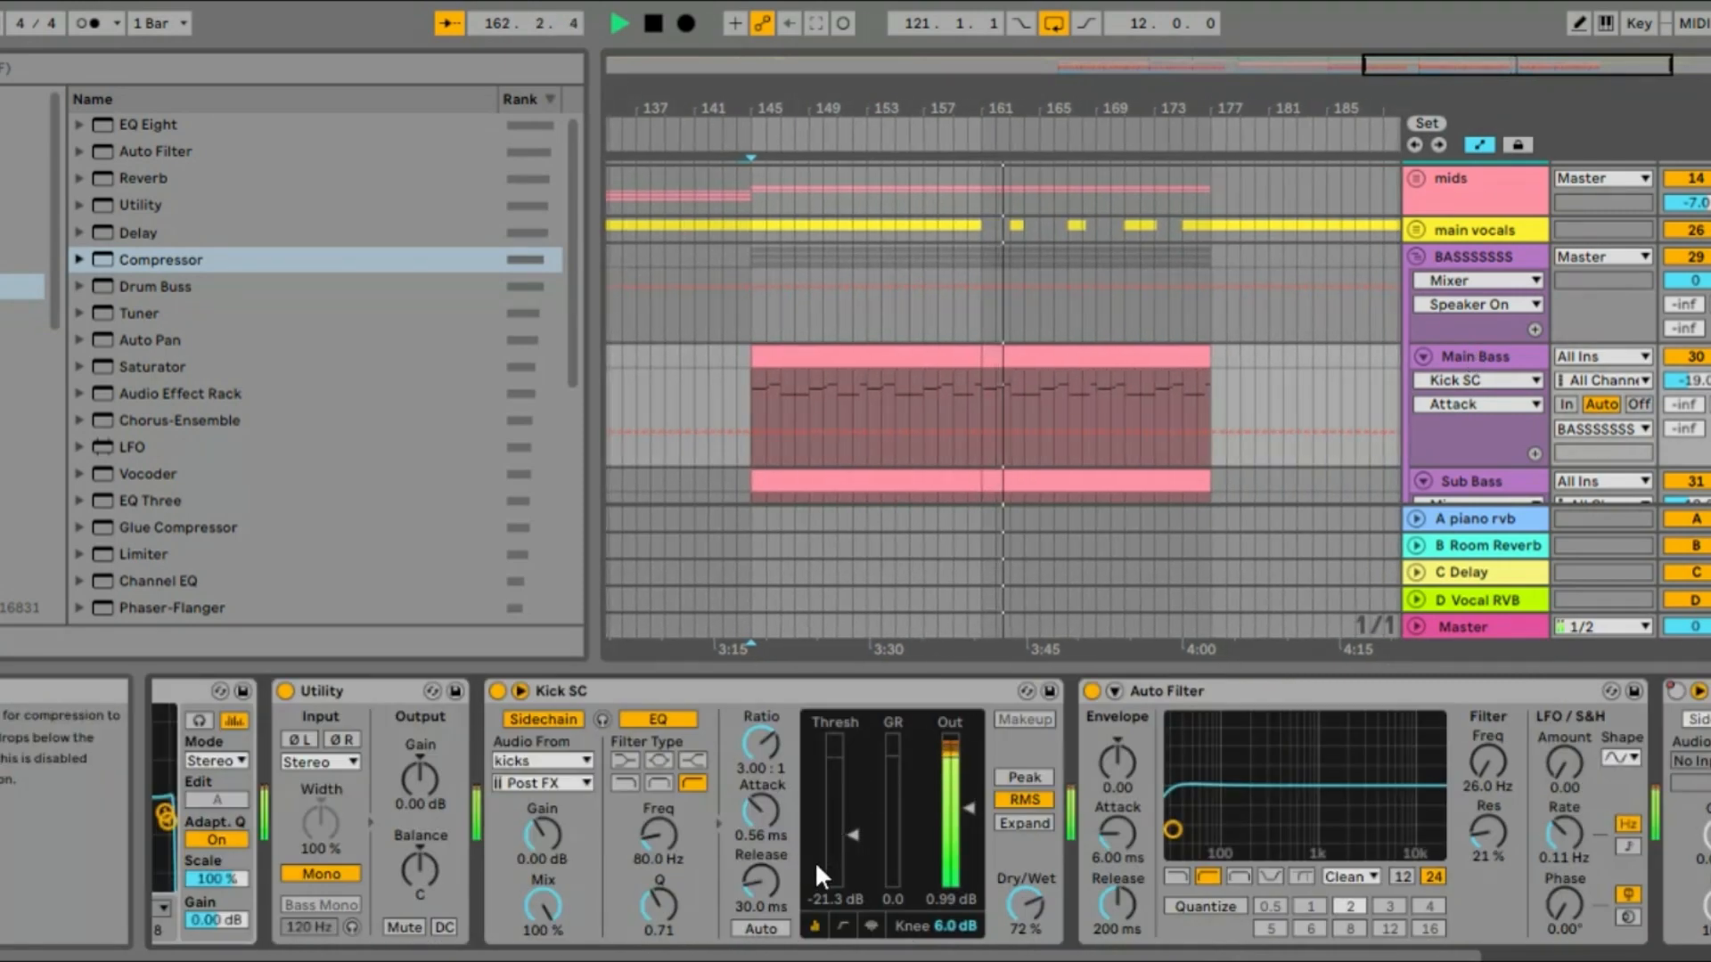